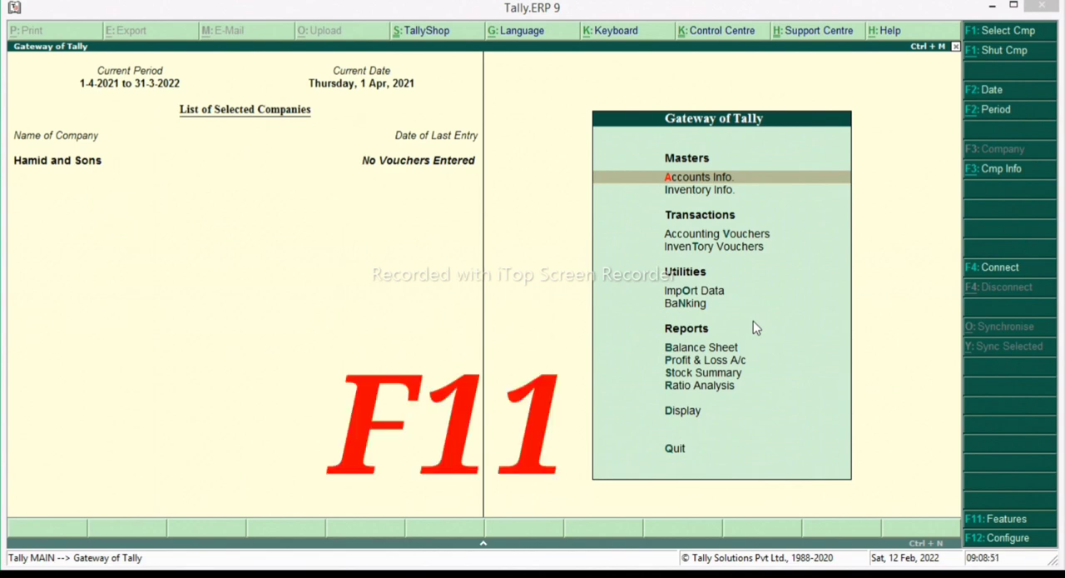
- Enable separate actual and billed quantity columns in the company's inventory features
left_click(1029, 523)
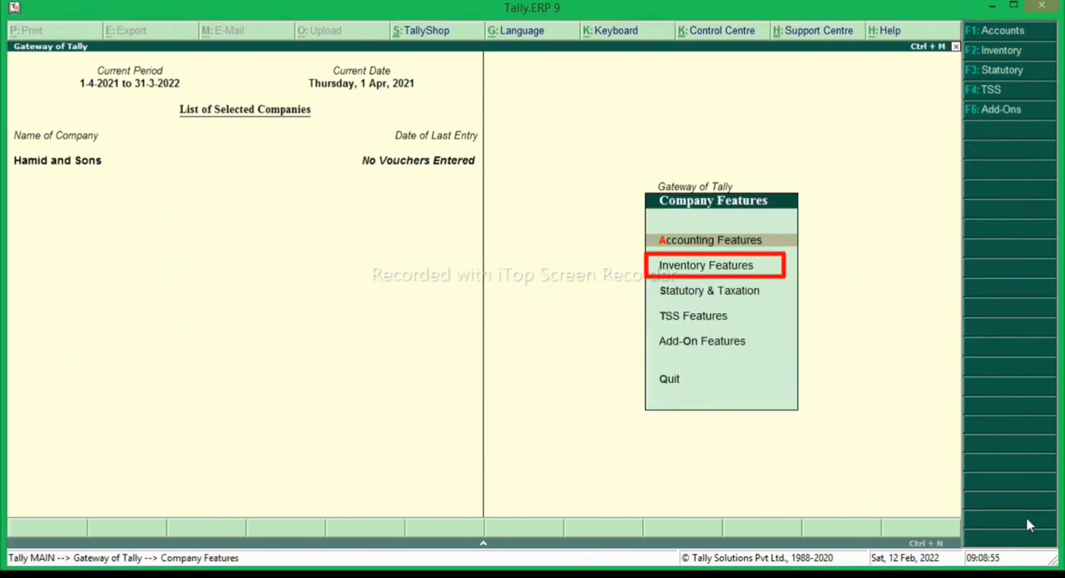
key("Down")
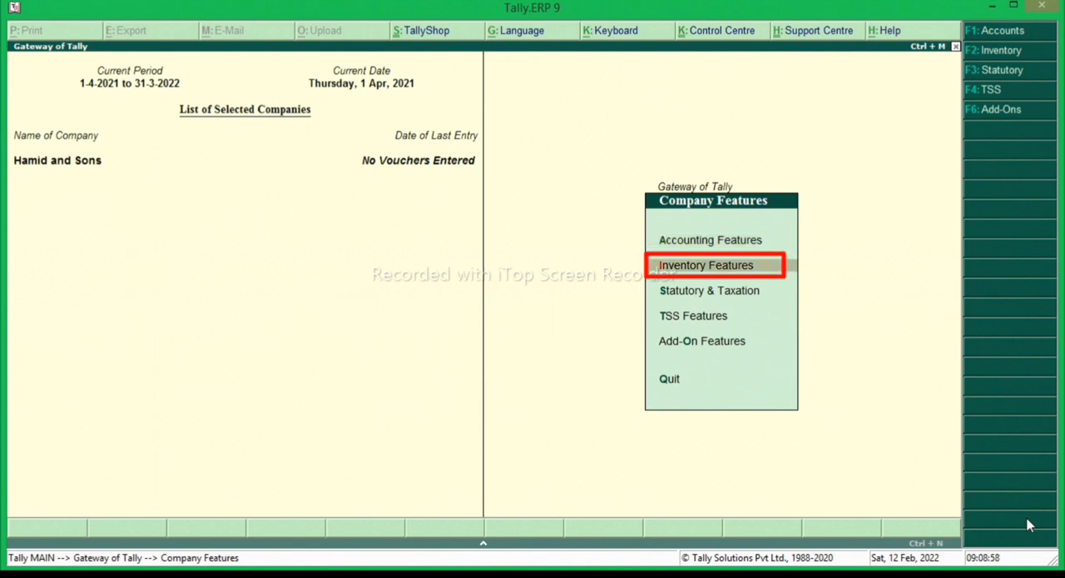
key("Return")
key("Return")
key("Return")
key("Return")
key("Return")
key("Return")
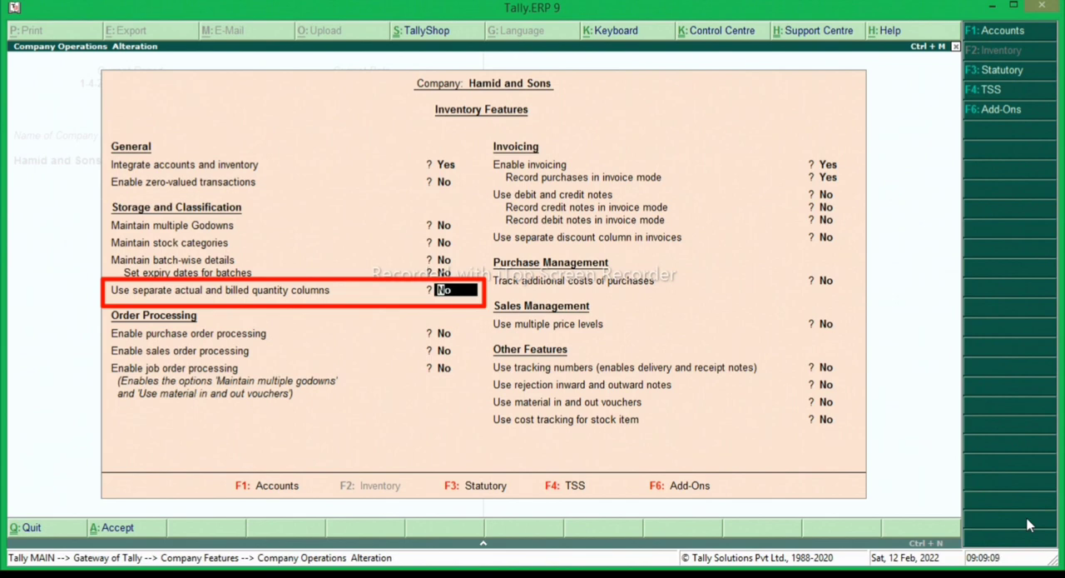
type("y")
key("Return")
key("Return")
key("Return")
key("Return")
key("Return")
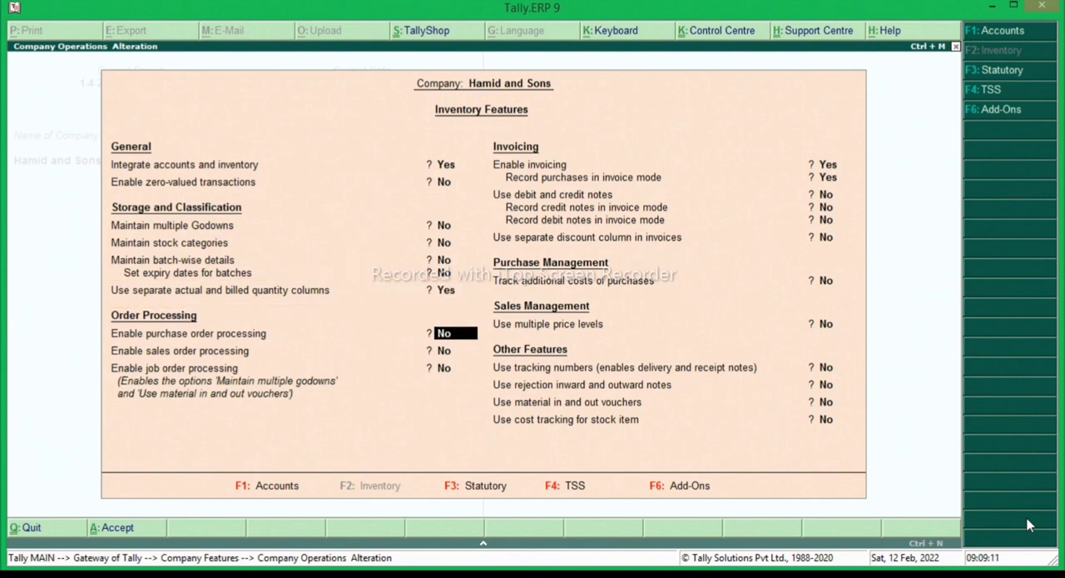
- Keep the remaining inventory feature options as they are, accept the form and return to the Gateway of Tally
key("Return")
key("Return")
key("Return")
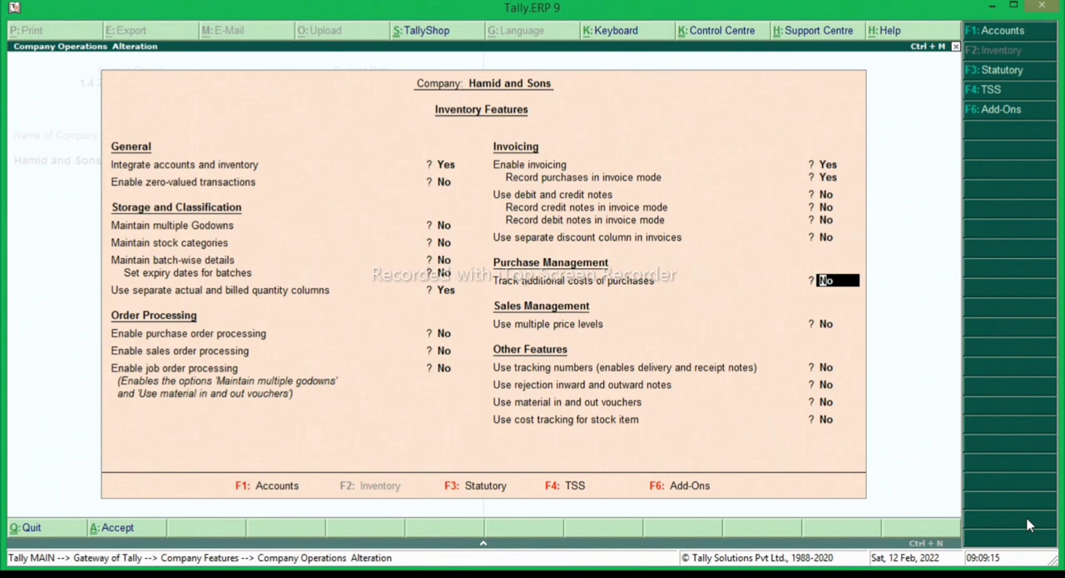
key("Return")
key("Return")
key("Return")
key("Return")
key("Return")
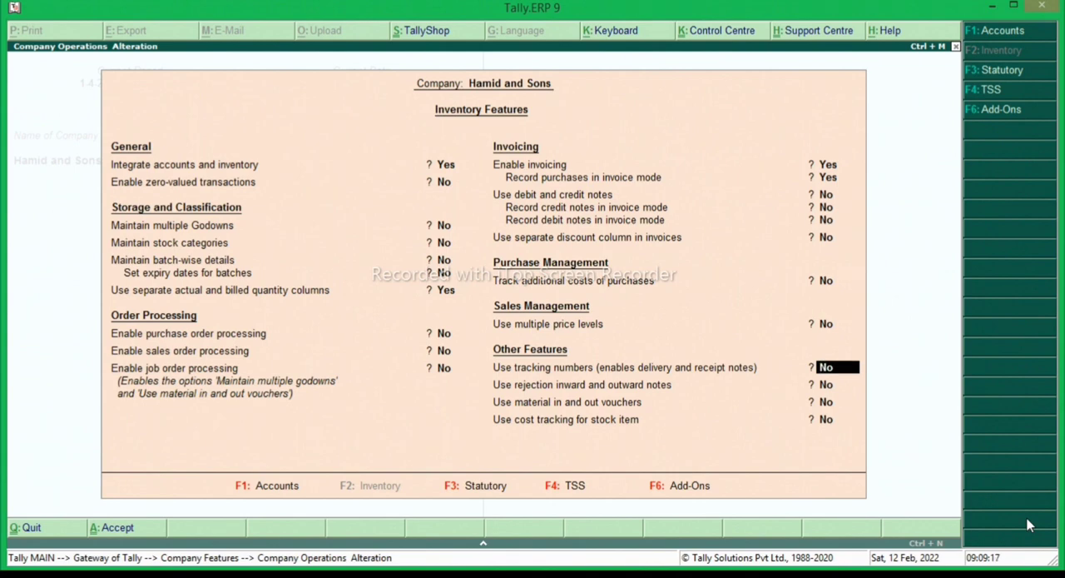
key("Return")
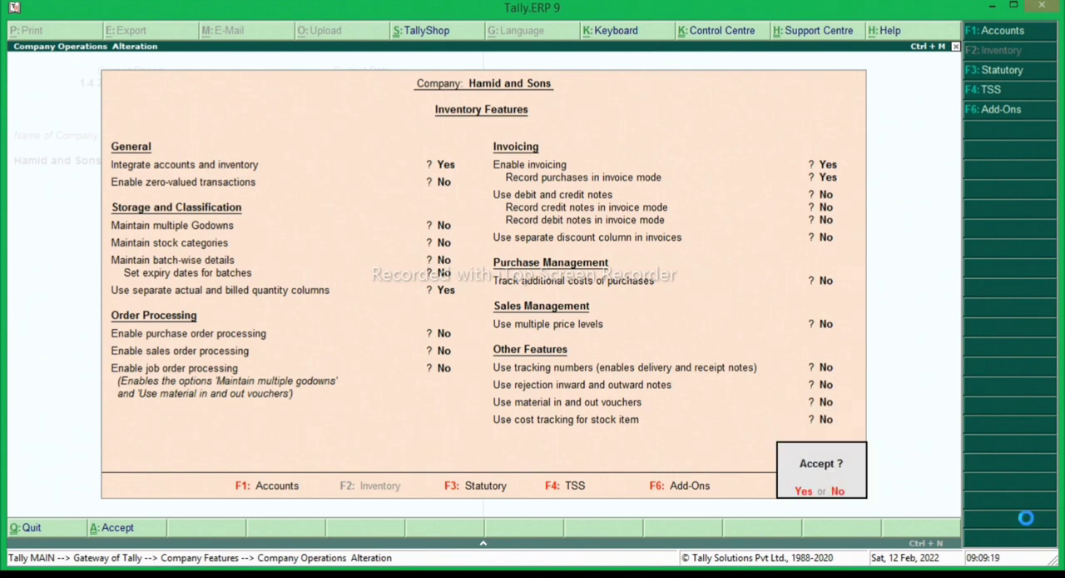
key("Return")
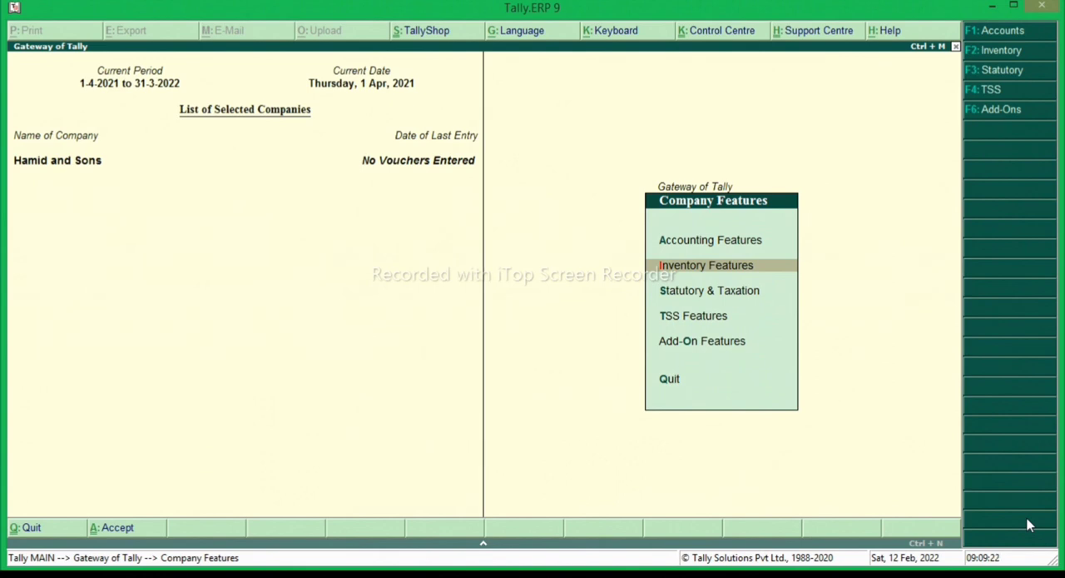
key("Escape")
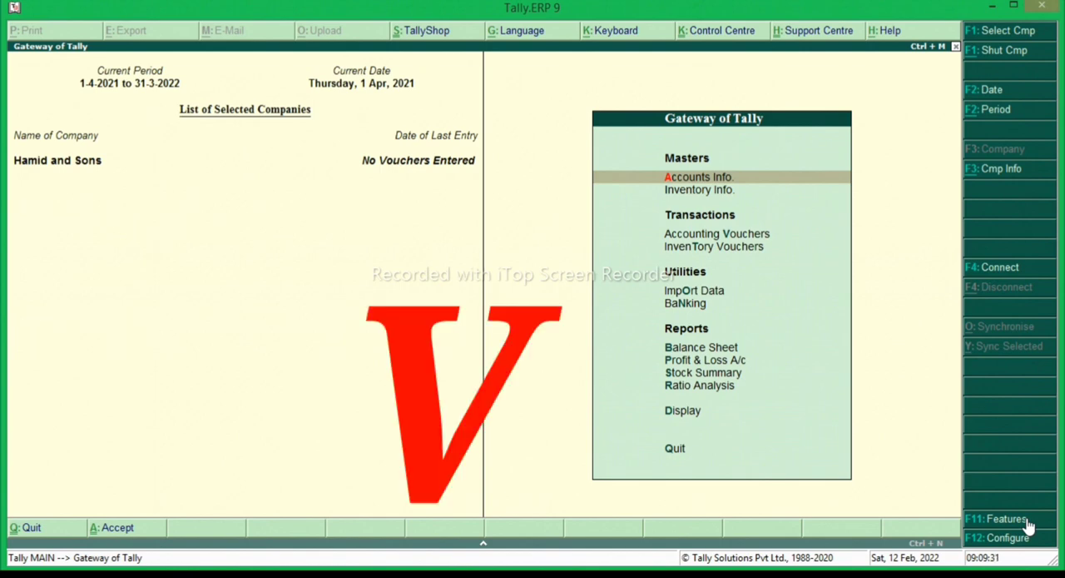
- Start a purchase accounting voucher dated 1-Apr-2021 with supplier invoice number 78
key("Down")
key("Down")
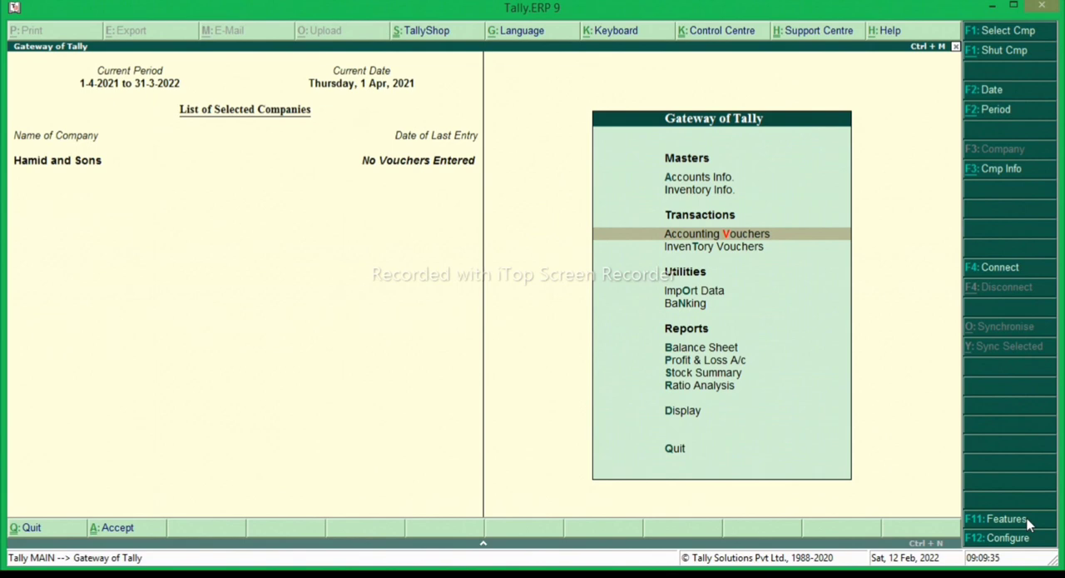
key("Return")
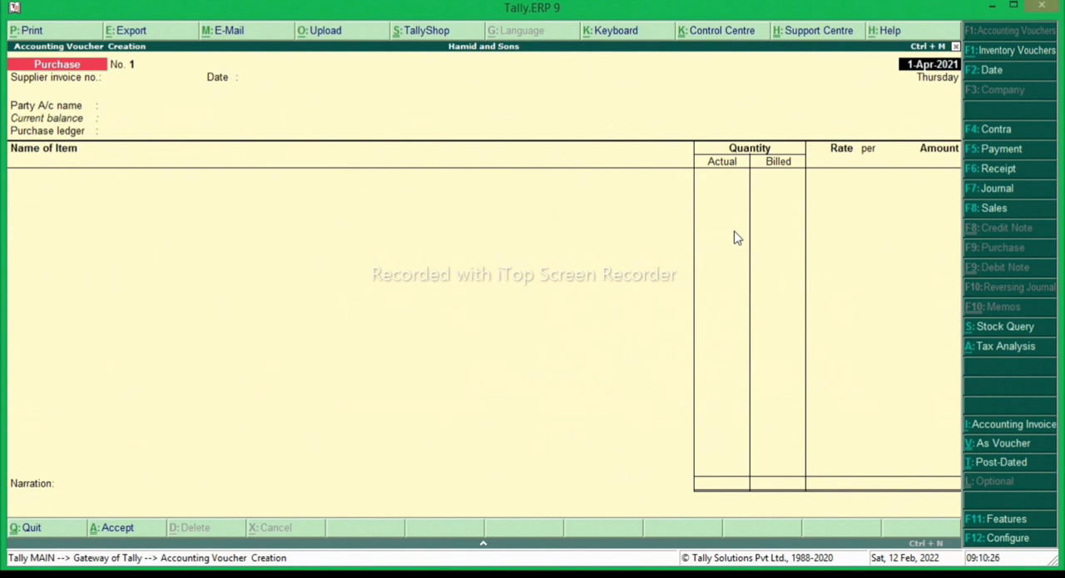
key("Return")
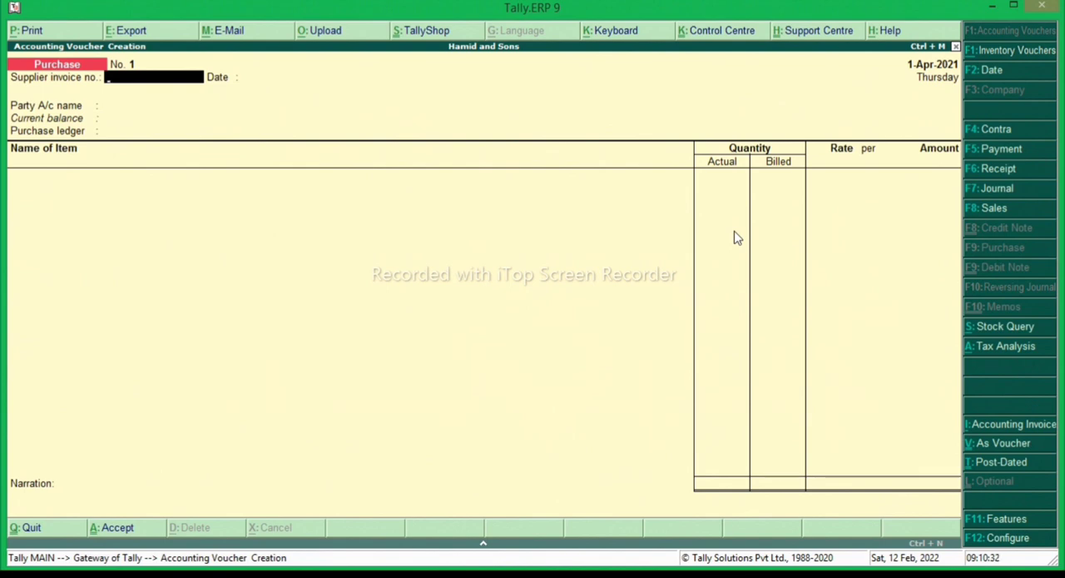
type("78")
key("Return")
key("Return")
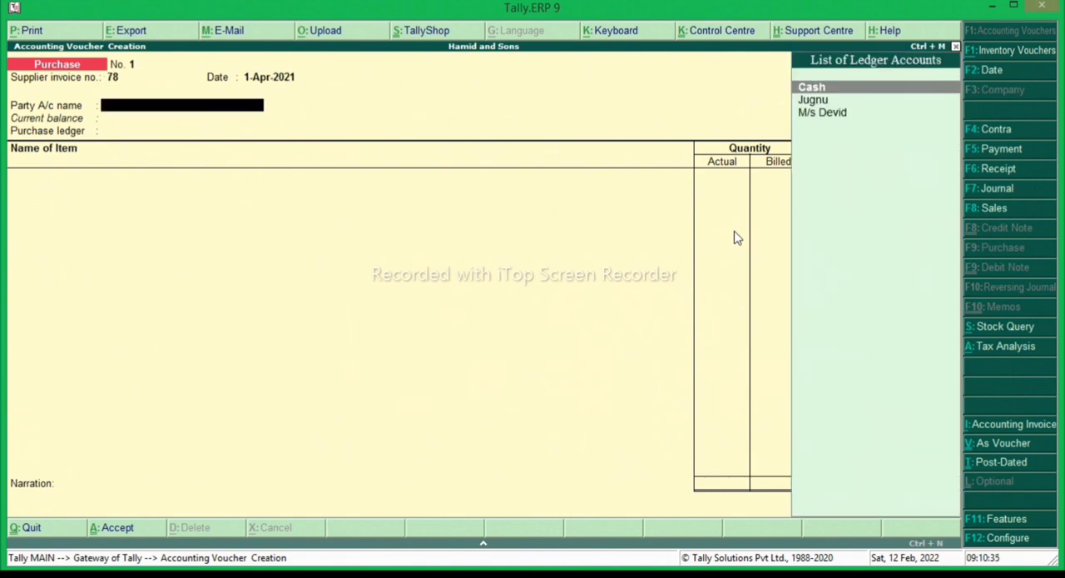
- Set M/s Devid as the party account with its default supplier details and Purchase A/c @5% as the purchase ledger
key("Down")
key("Down")
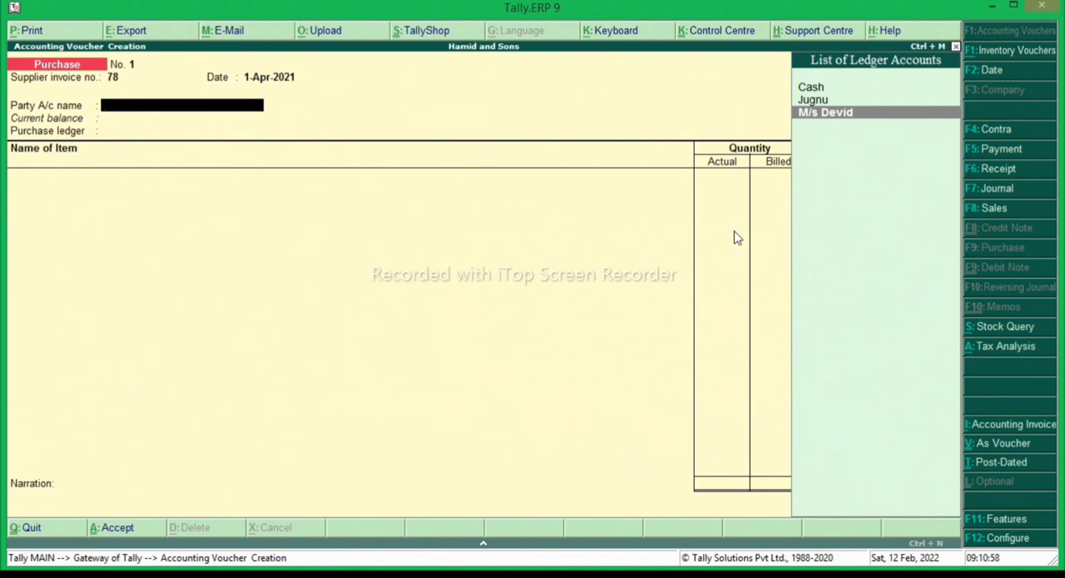
key("Return")
key("Return")
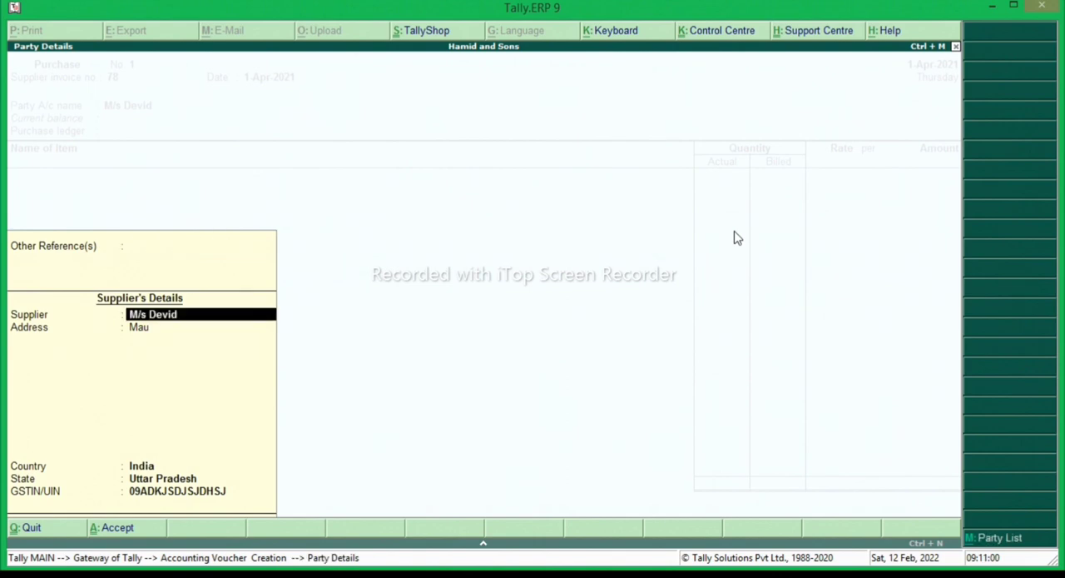
key("Return")
key("Return")
key("Return")
key("Return")
key("Return")
key("Return")
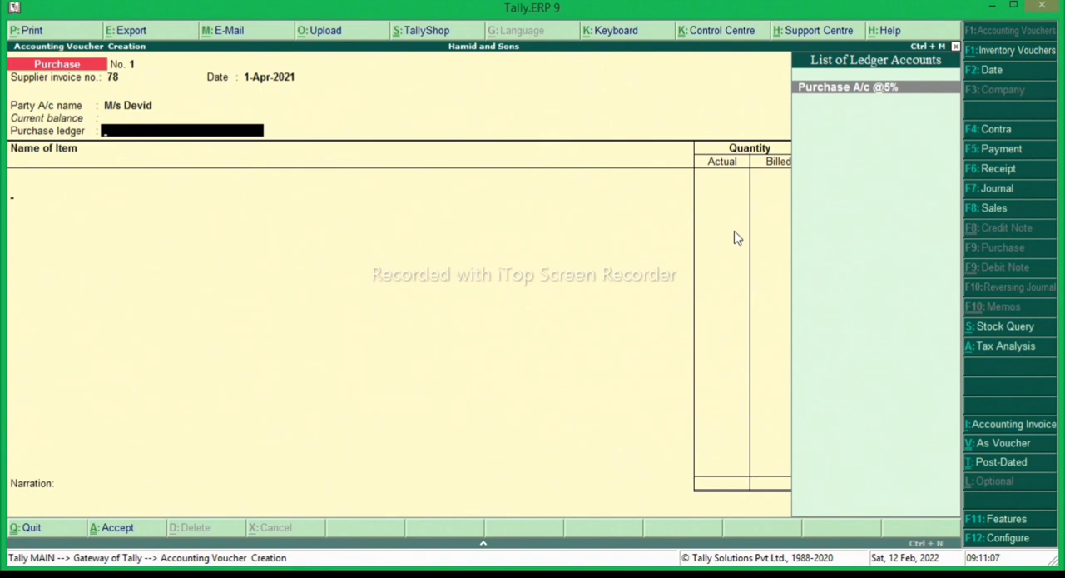
key("Return")
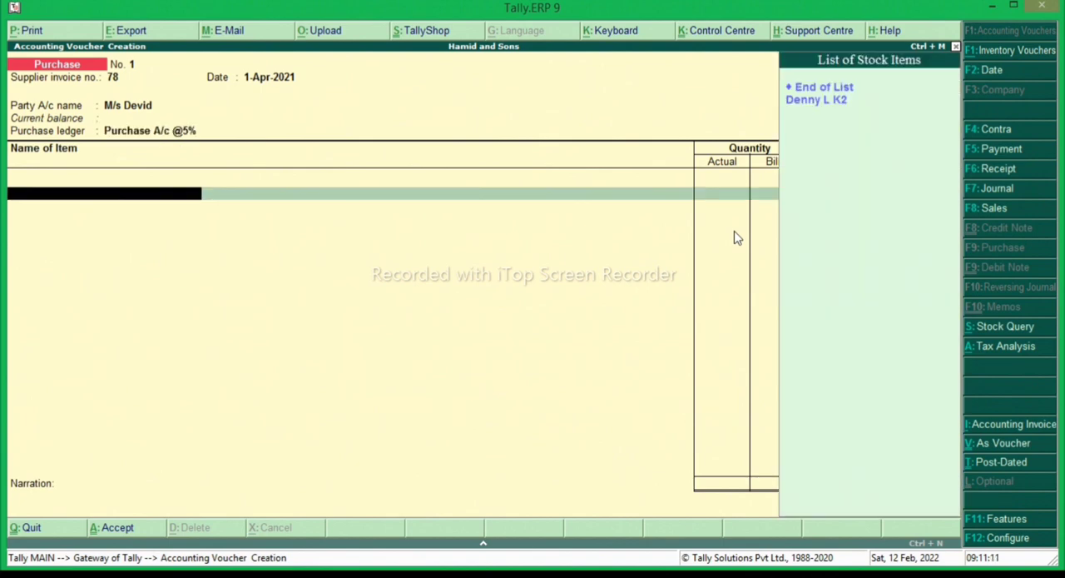
- Add the stock item Denny L K2 with an actual quantity of 100 pcs and a billed quantity of 50 pcs
key("Down")
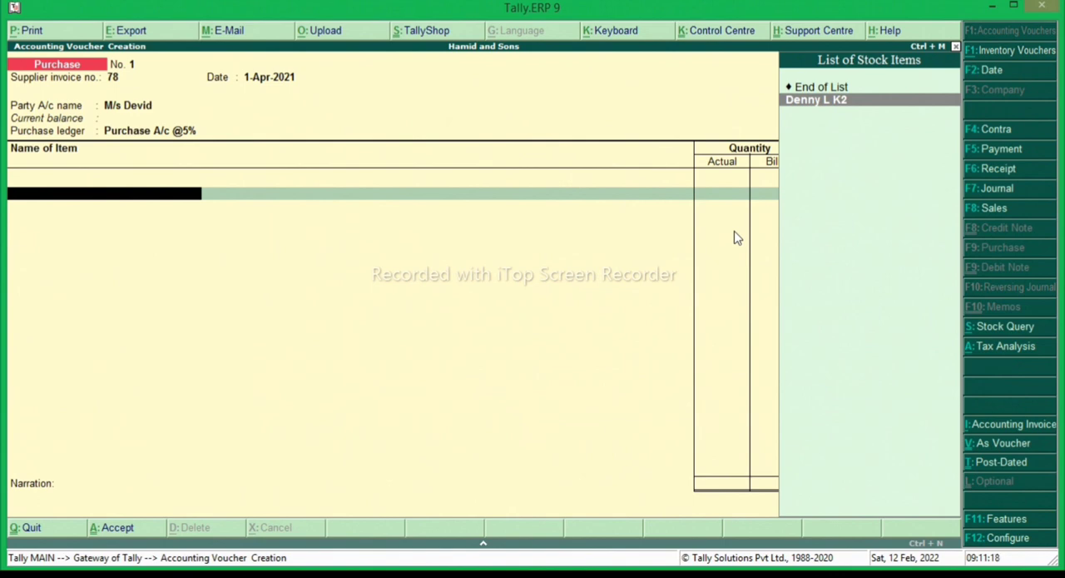
key("Return")
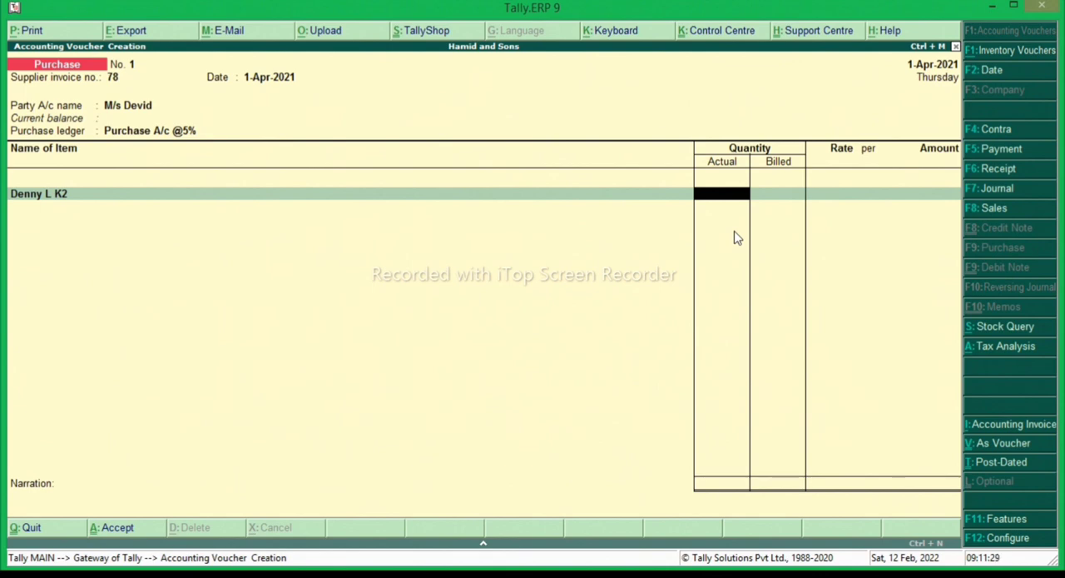
type("100")
key("Return")
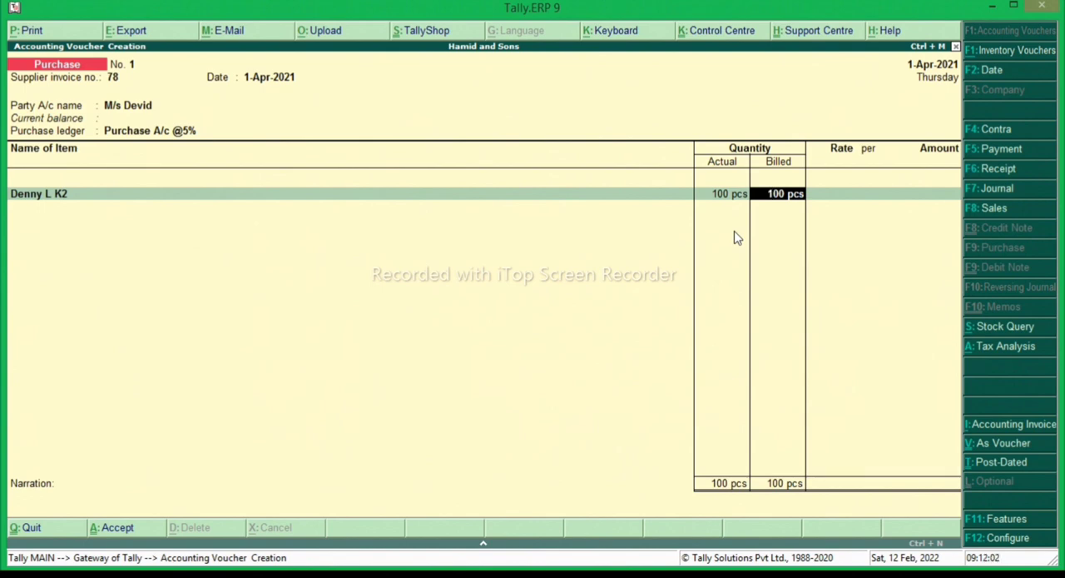
type("50")
key("Return")
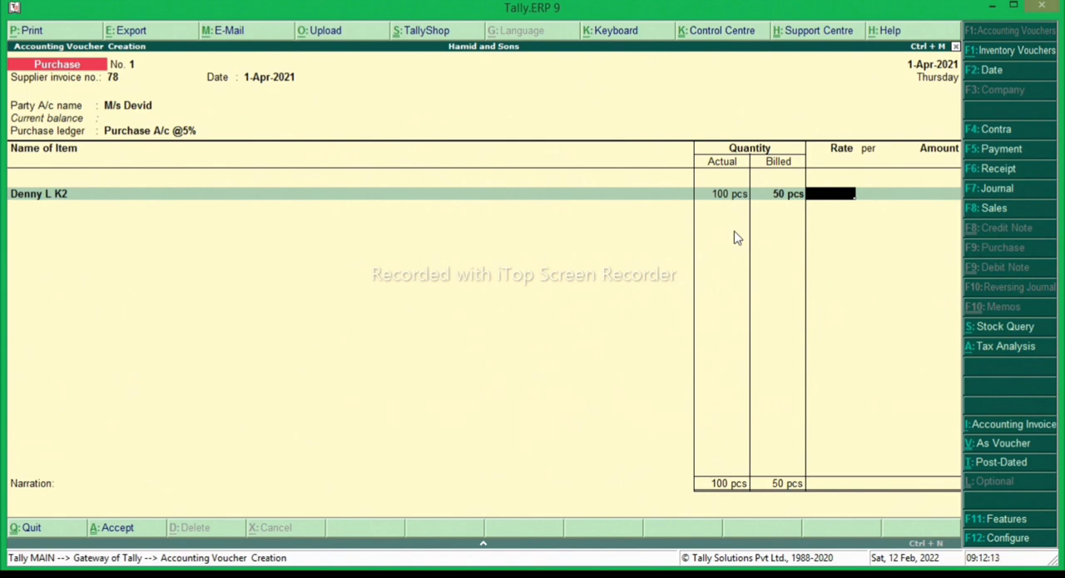
- Set the rate of Denny L K2 to 300 per pcs and complete the item line
type("300")
key("Return")
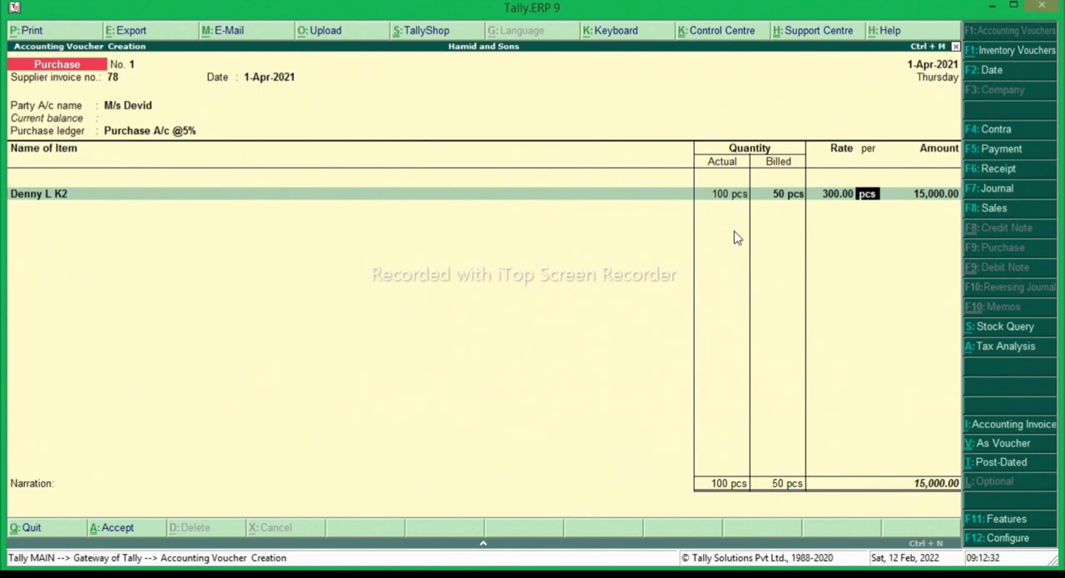
key("Return")
key("Return")
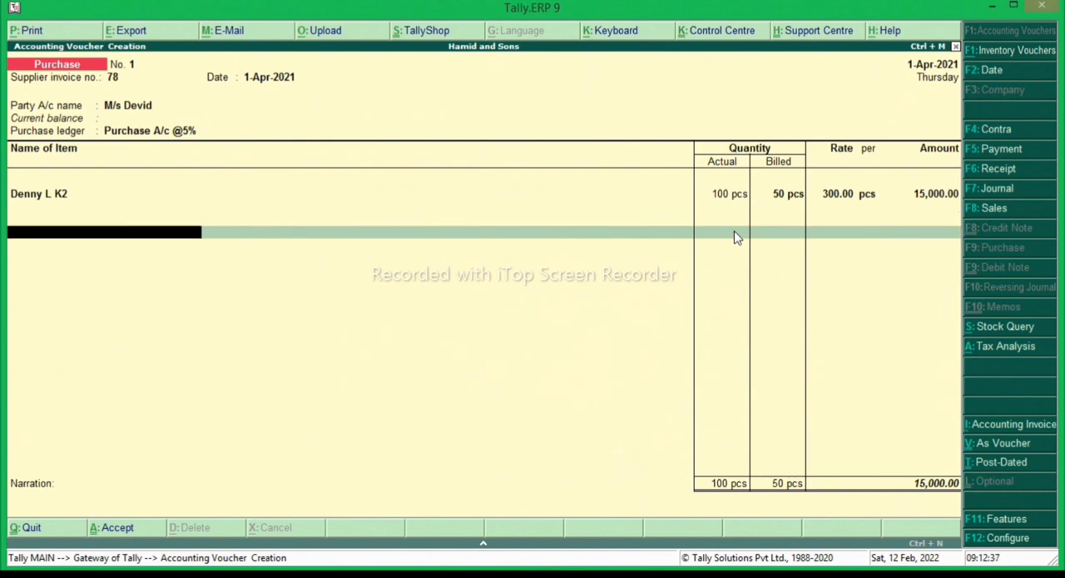
- Add the CGST and SGST ledgers below the item with their calculated tax amounts
key("Return")
key("Down")
key("Return")
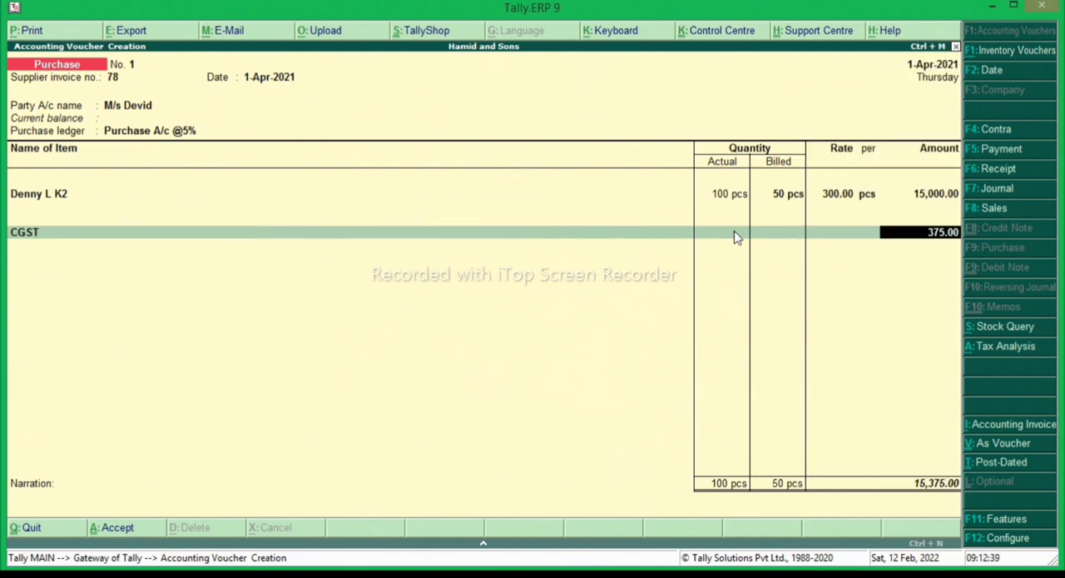
key("Return")
key("Down")
key("Down")
key("Down")
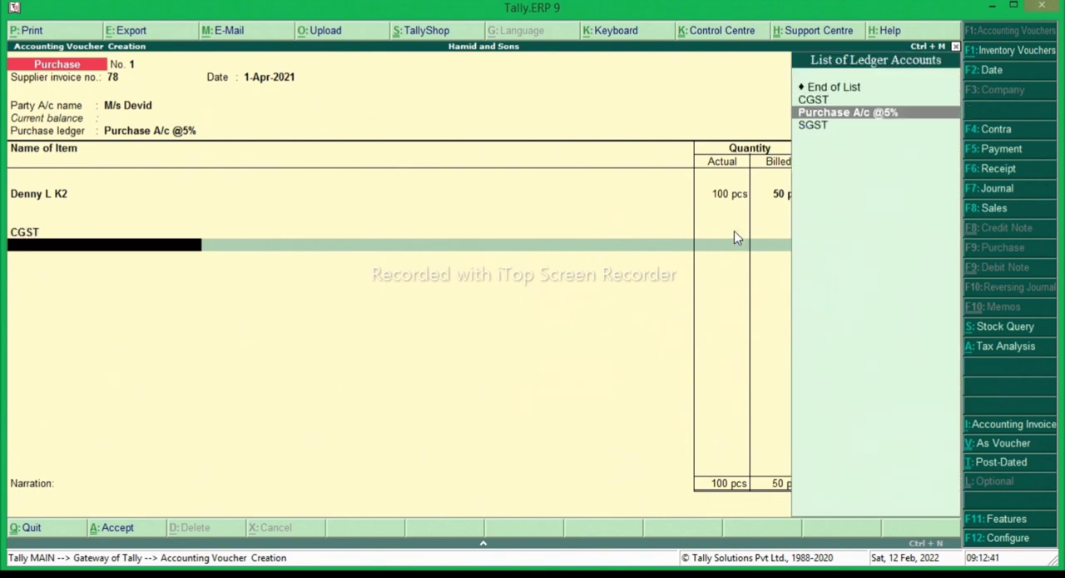
key("Return")
key("Return")
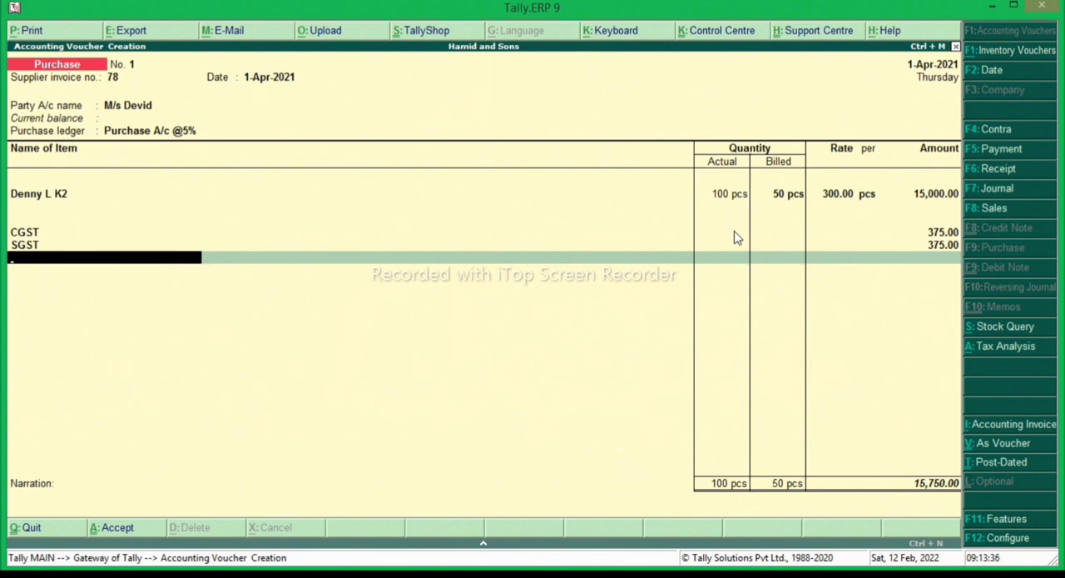
- Book the bill as a New Ref, leave the narration empty, save the purchase voucher and leave voucher entry
key("Return")
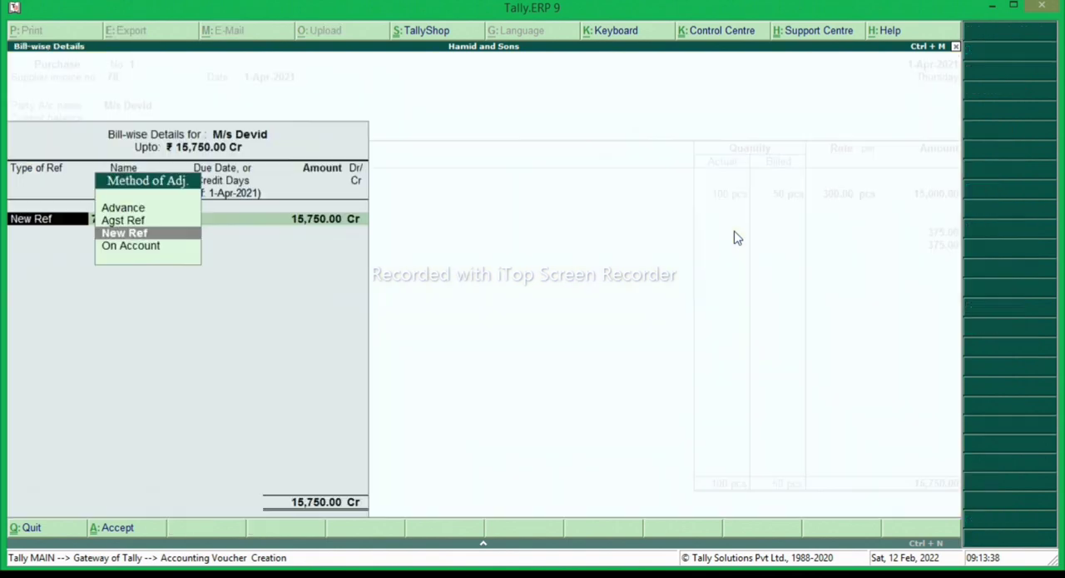
key("Return")
key("Return")
key("Return")
key("Return")
key("Return")
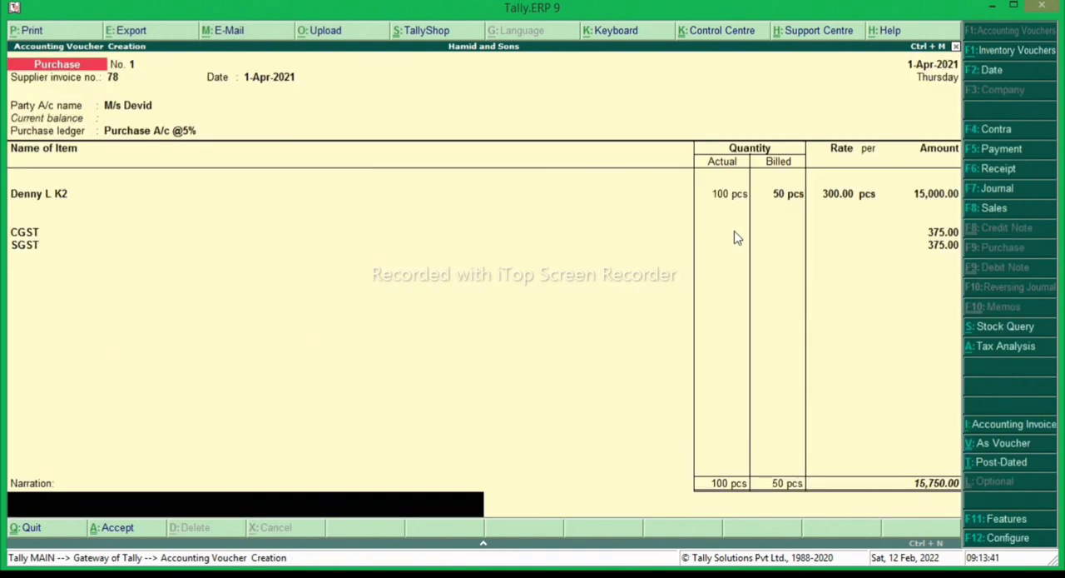
key("Return")
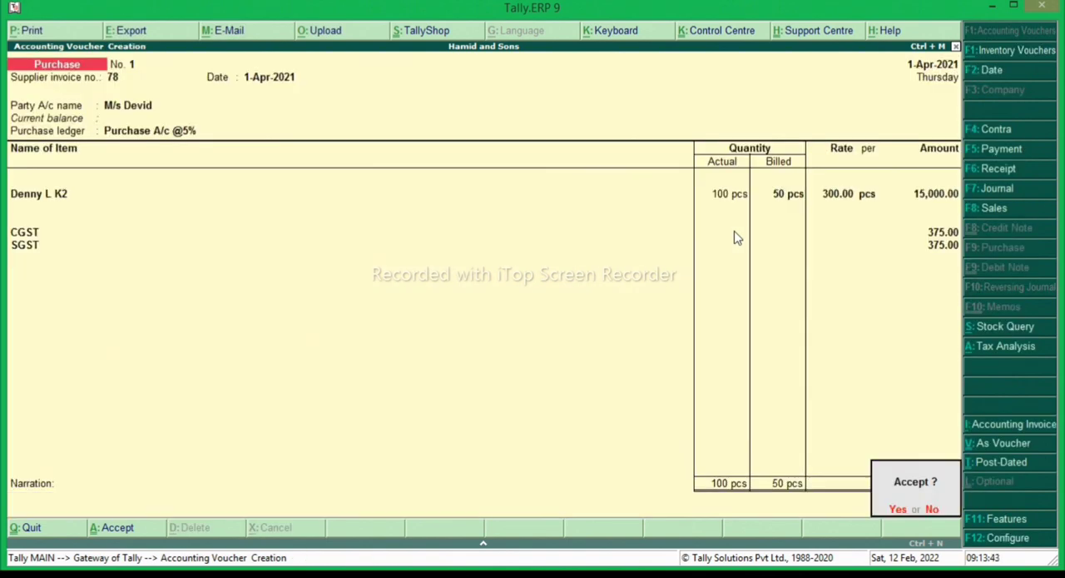
key("Return")
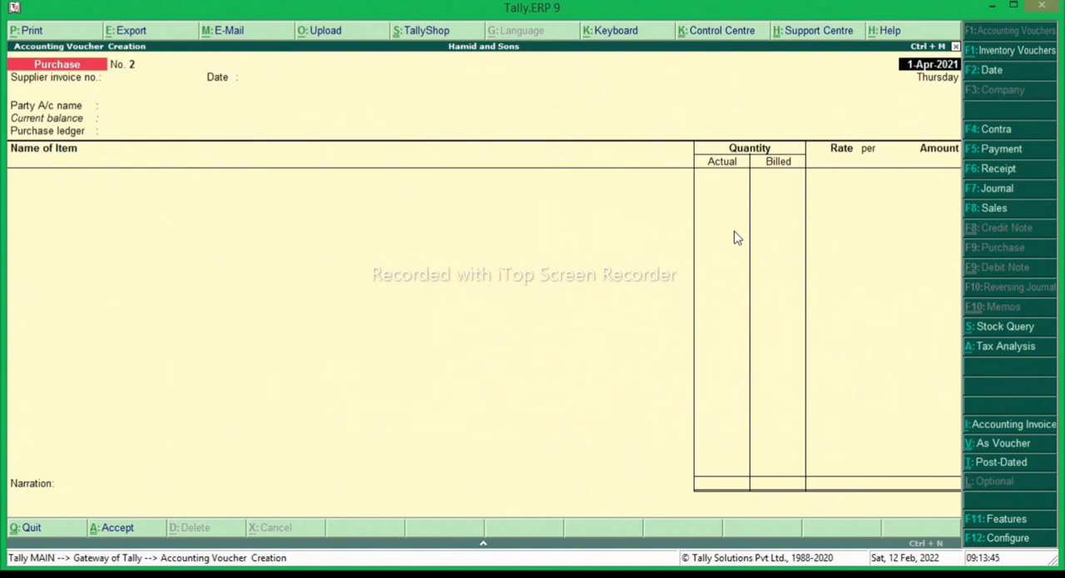
key("Escape")
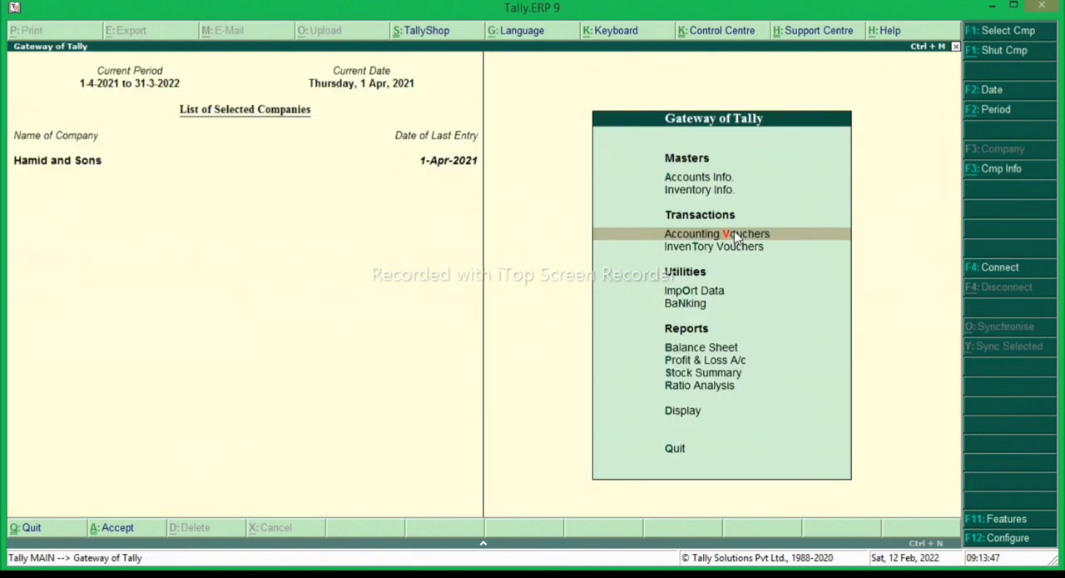
- Check the closing quantity, rate and value of the items in the Tshirt group of the Stock Summary
key("Down")
key("Down")
key("Down")
key("Down")
key("Down")
key("Down")
key("Return")
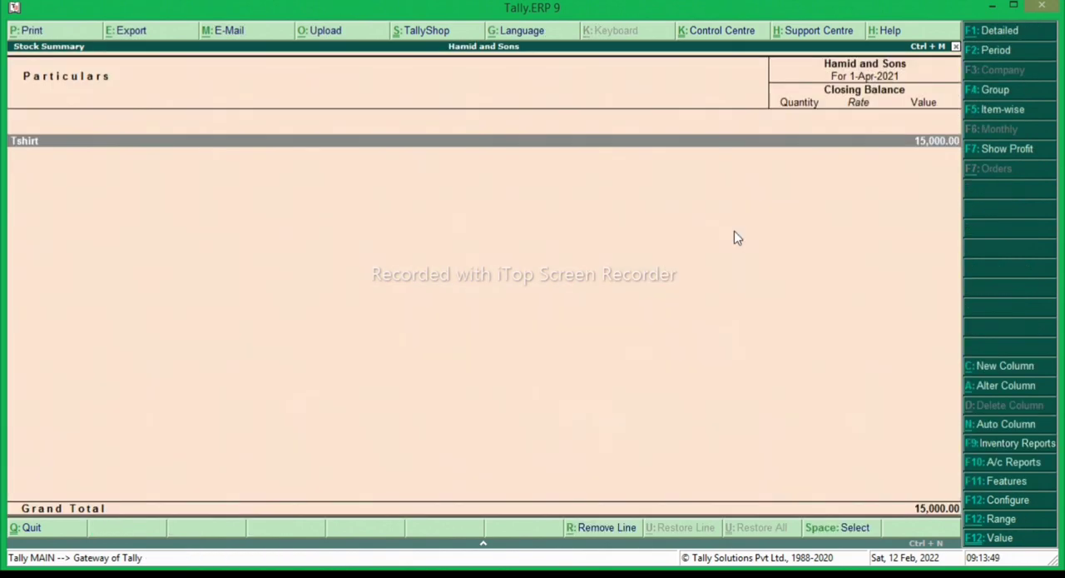
key("Return")
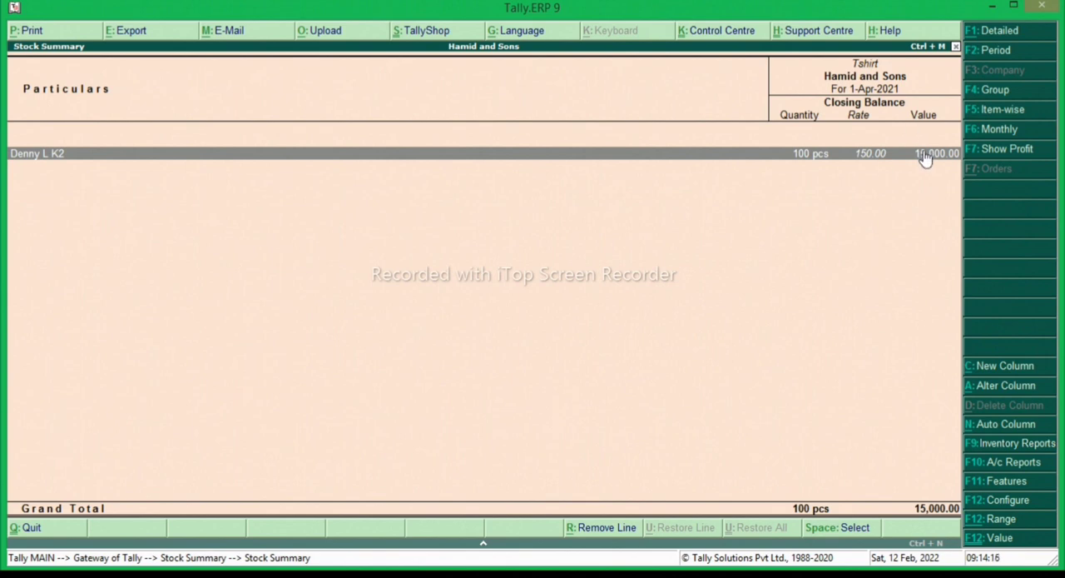
key("Escape")
key("Escape")
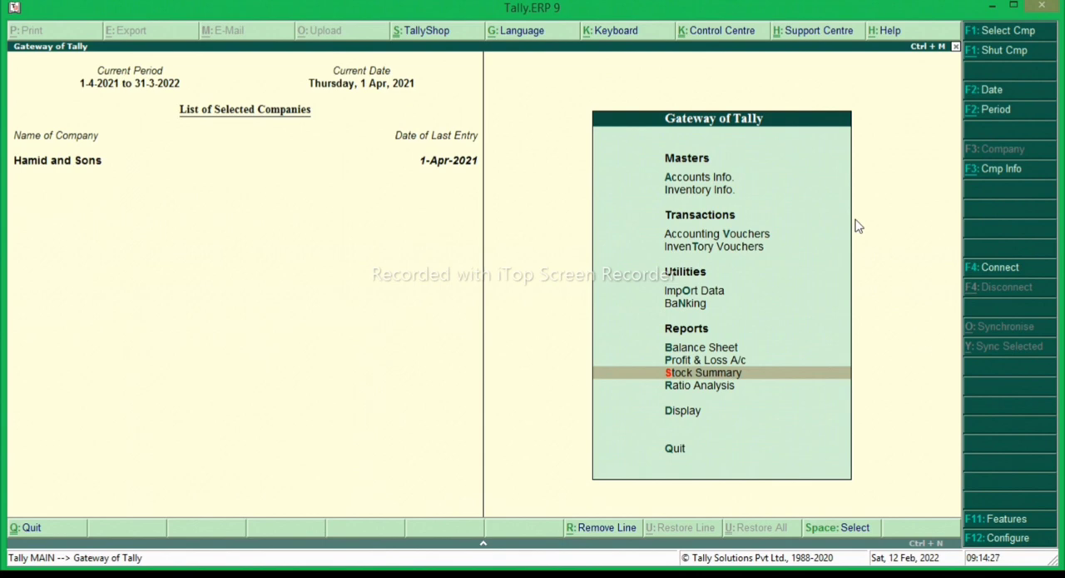
- Start a sales voucher dated 1-Apr-2021 with reference number 1
key("Up")
key("Up")
key("Up")
key("Up")
key("Up")
key("Up")
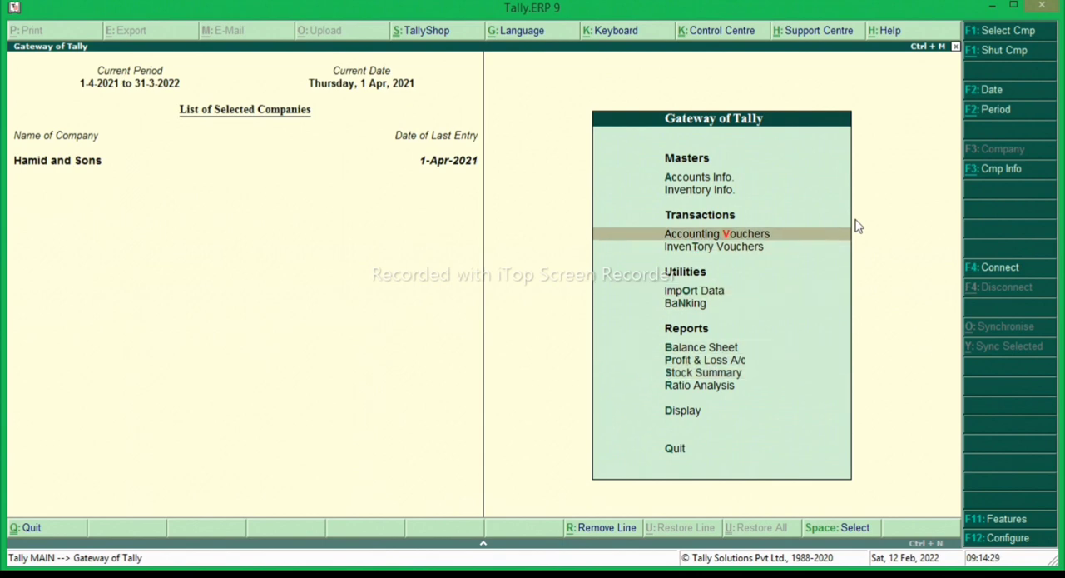
key("Return")
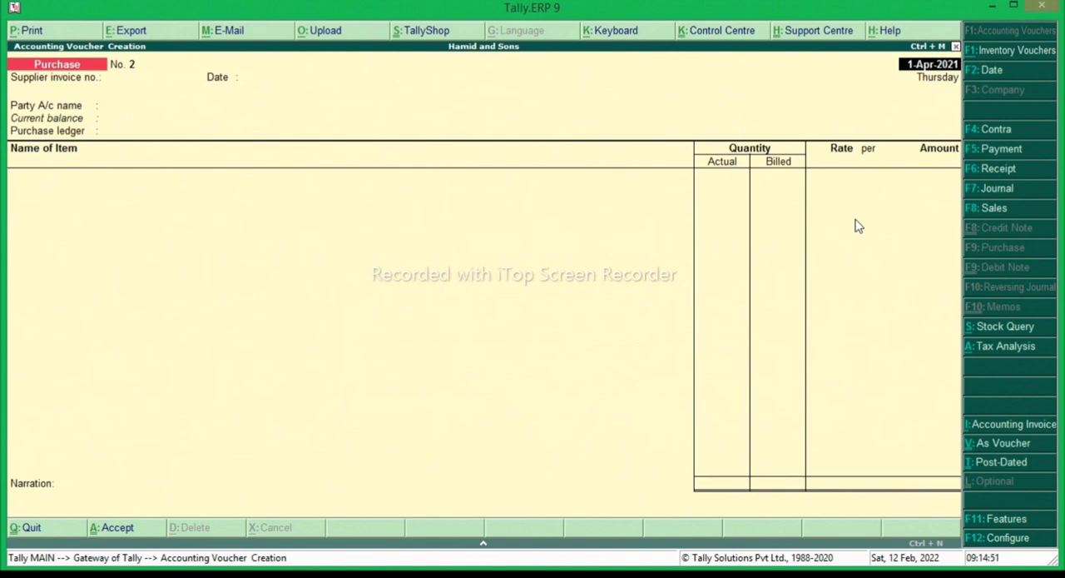
key("F8")
key("Return")
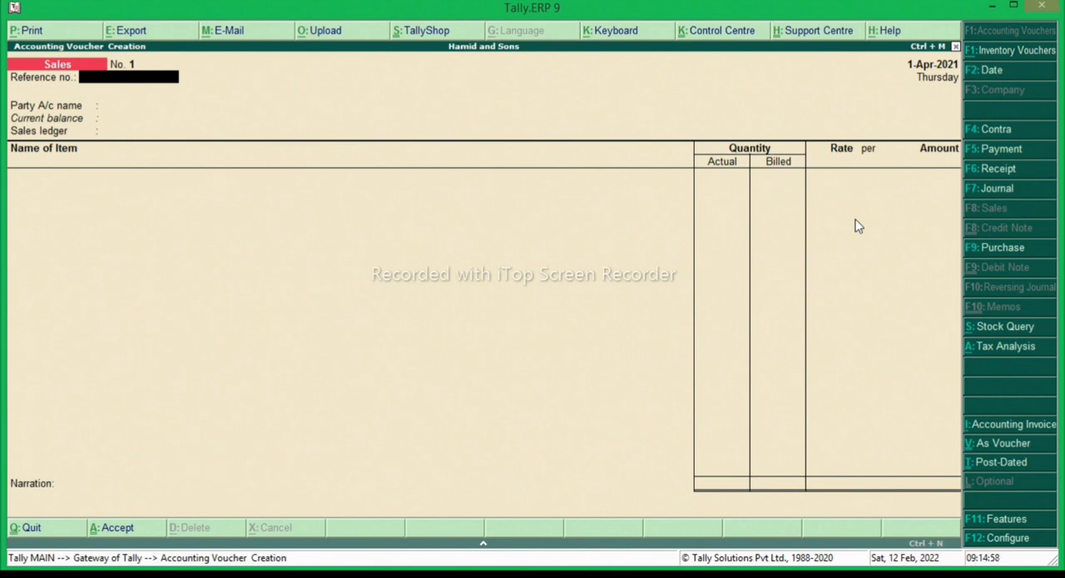
type("1")
key("Return")
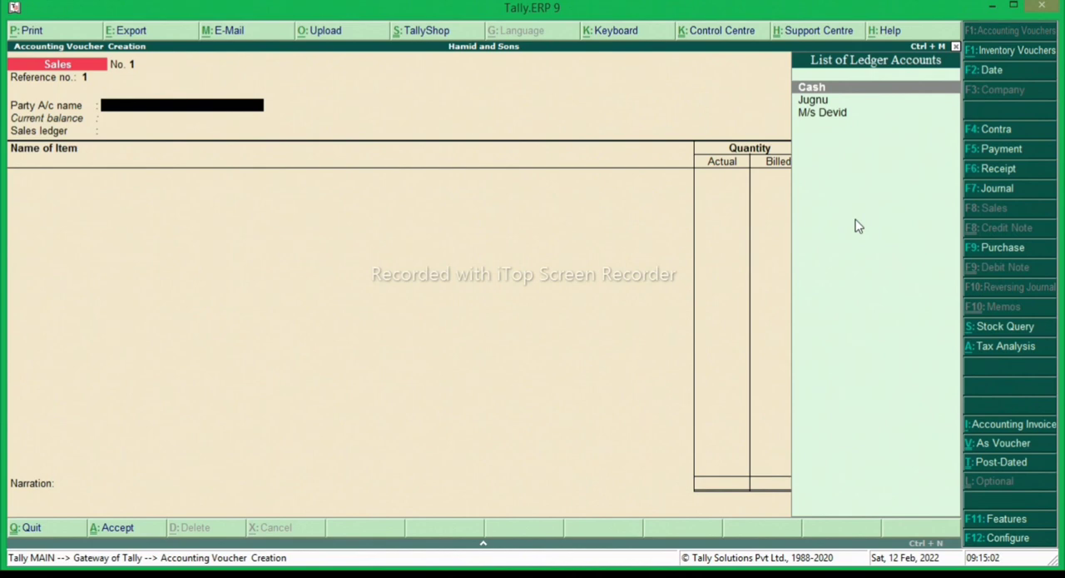
- Set the customer ledger directly below Cash as the party, leave the despatch and order details blank, and choose Sales A/c @5% as sales ledger
key("Down")
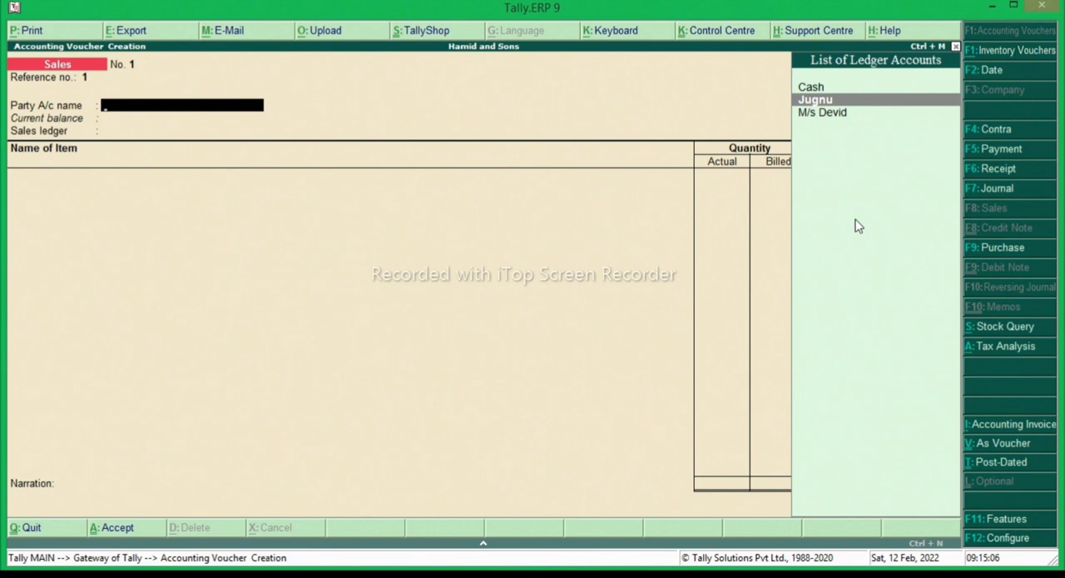
key("Return")
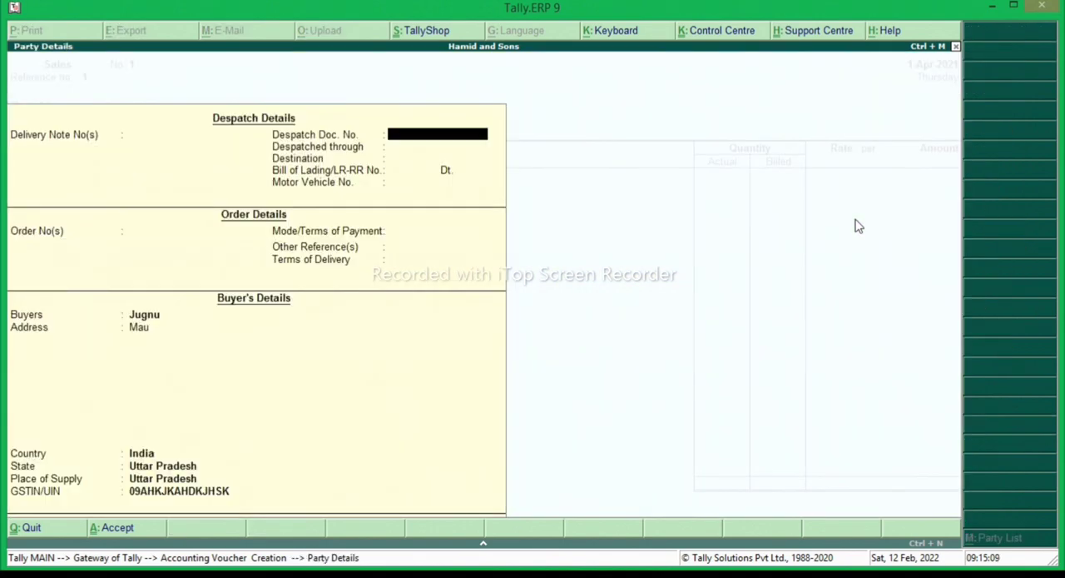
key("Return")
key("Return")
key("Return")
key("Return")
key("Return")
key("Return")
key("Return")
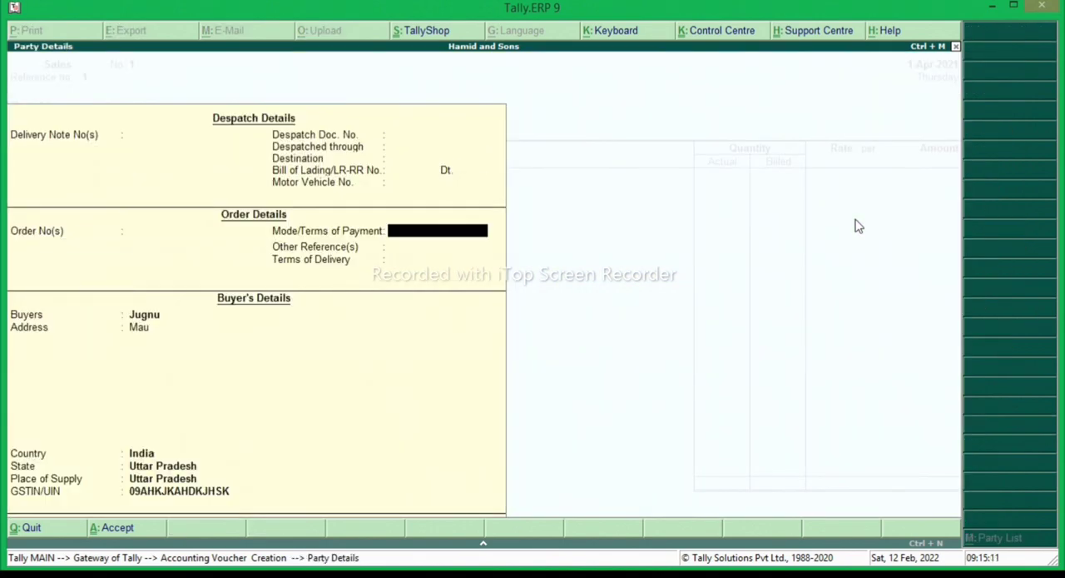
key("Return")
key("Return")
key("Return")
key("Return")
key("Return")
key("Return")
key("Return")
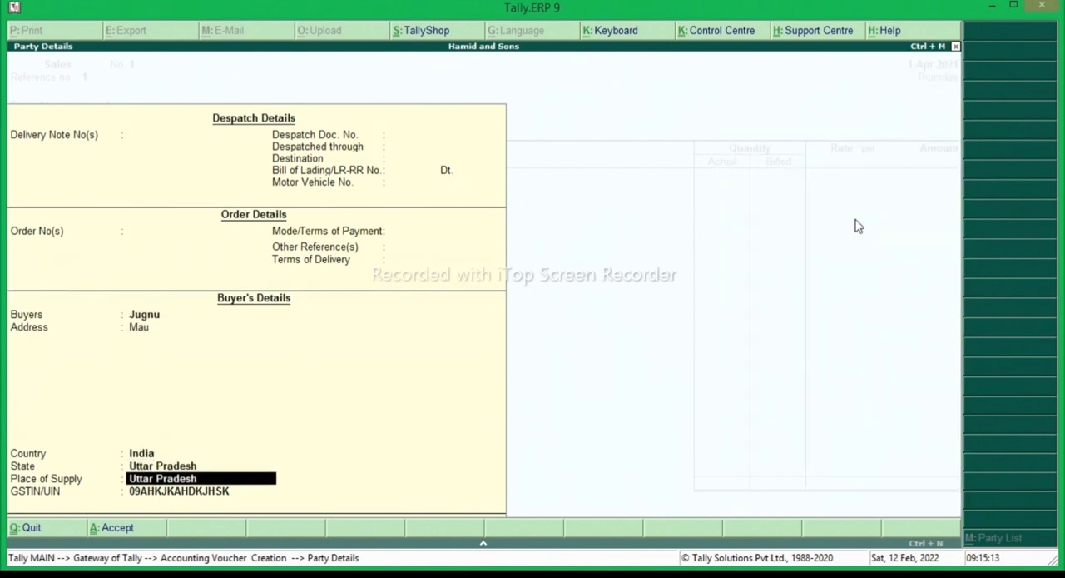
key("Return")
key("Return")
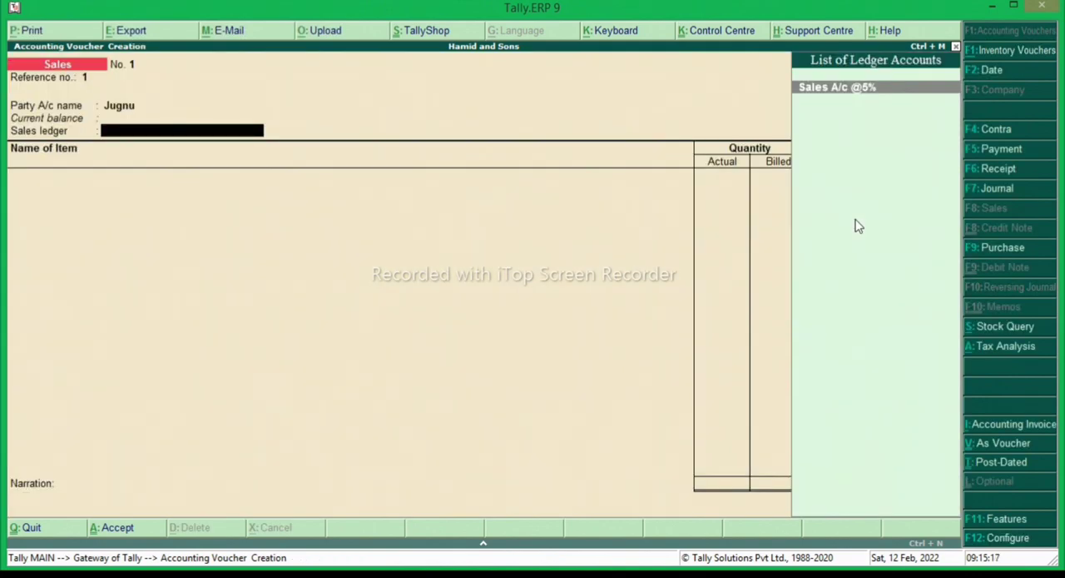
key("Return")
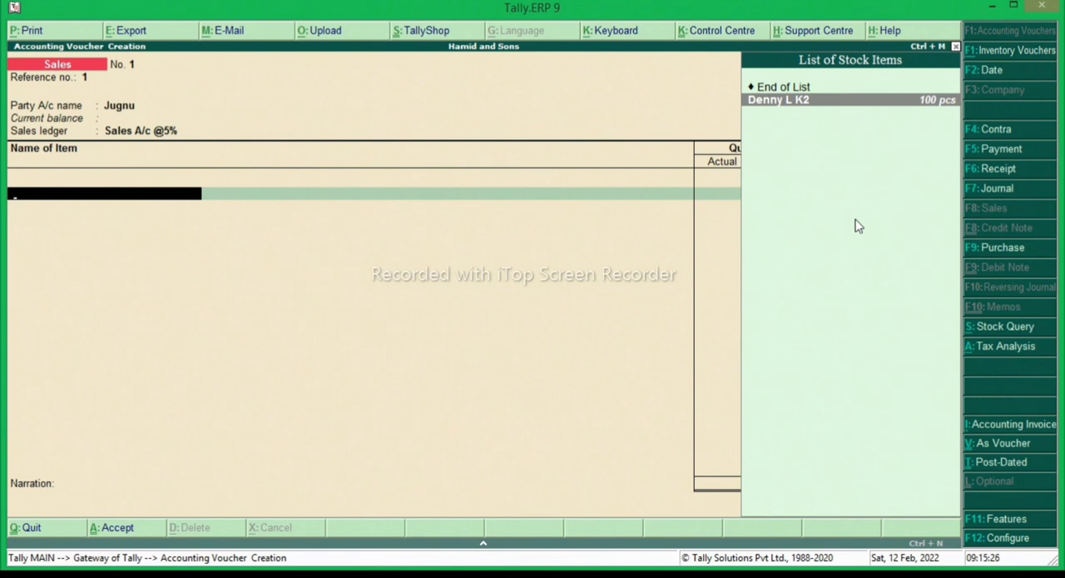
- Add Denny L K2 with 10 pcs actual and 8 pcs billed quantity at a rate of 225 per pcs
key("Return")
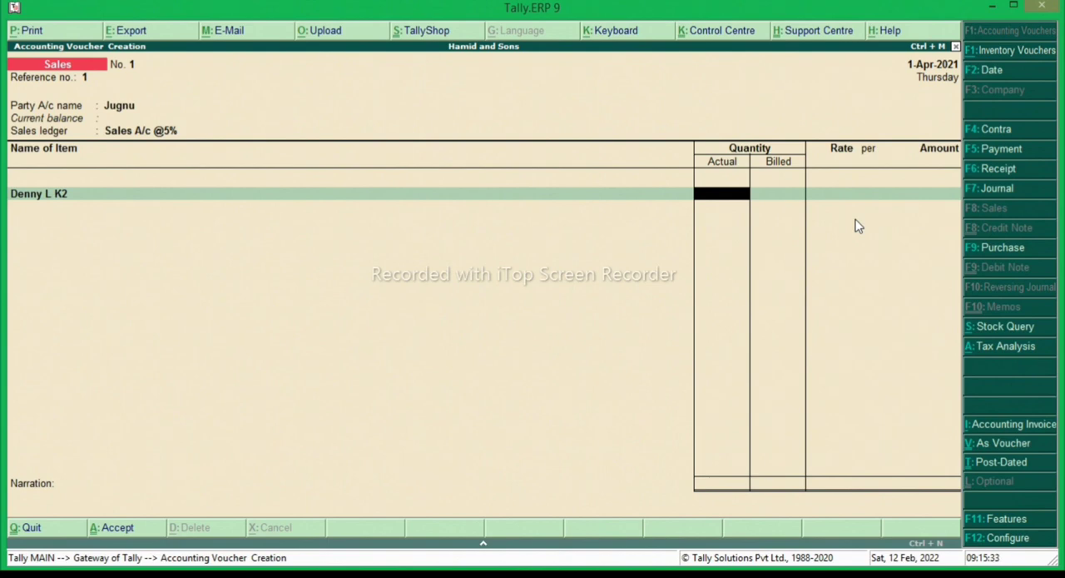
type("10")
key("Return")
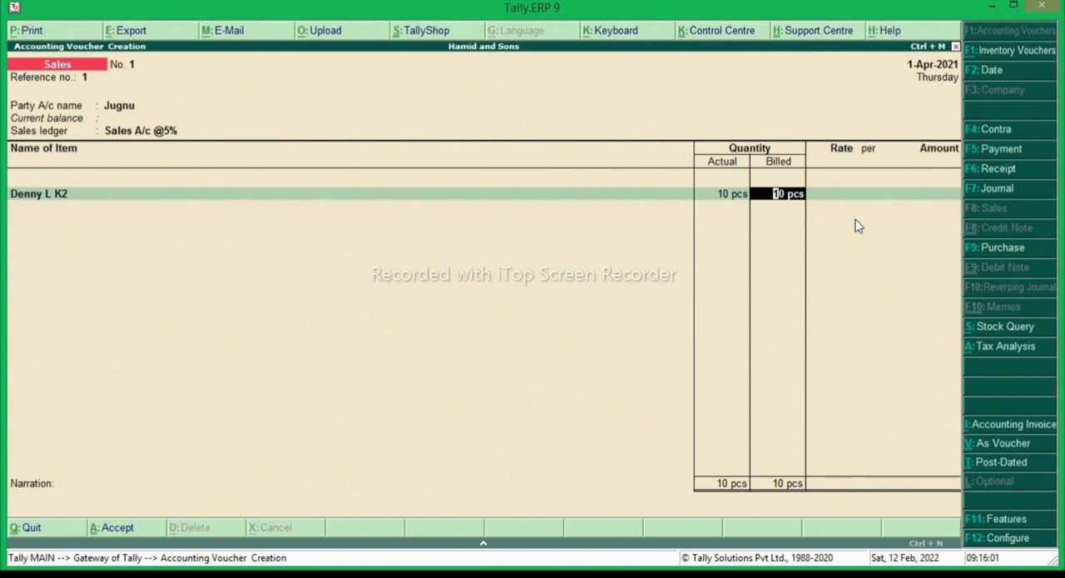
type("8")
key("Return")
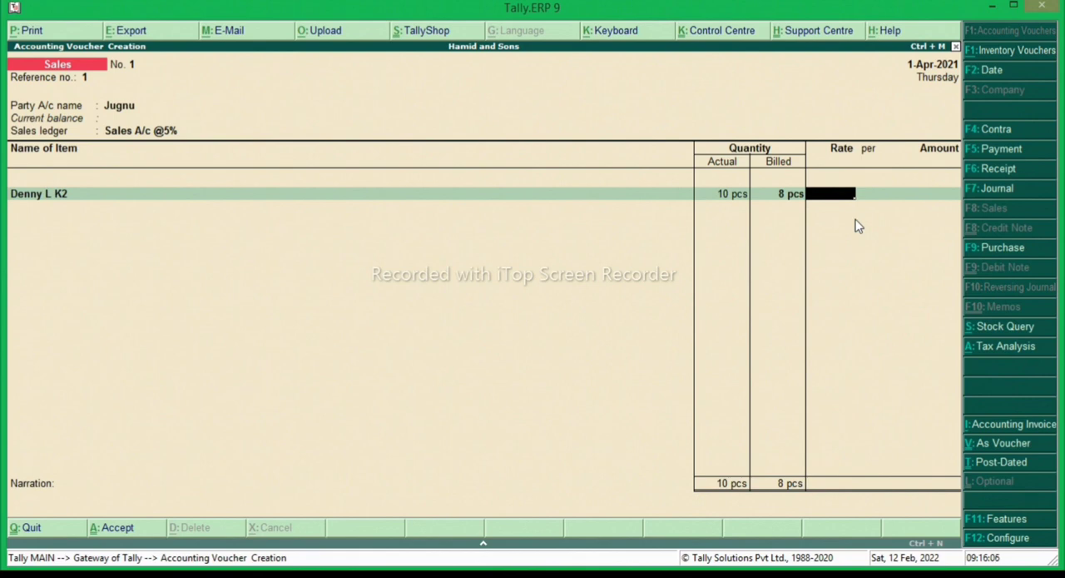
type("225")
key("Return")
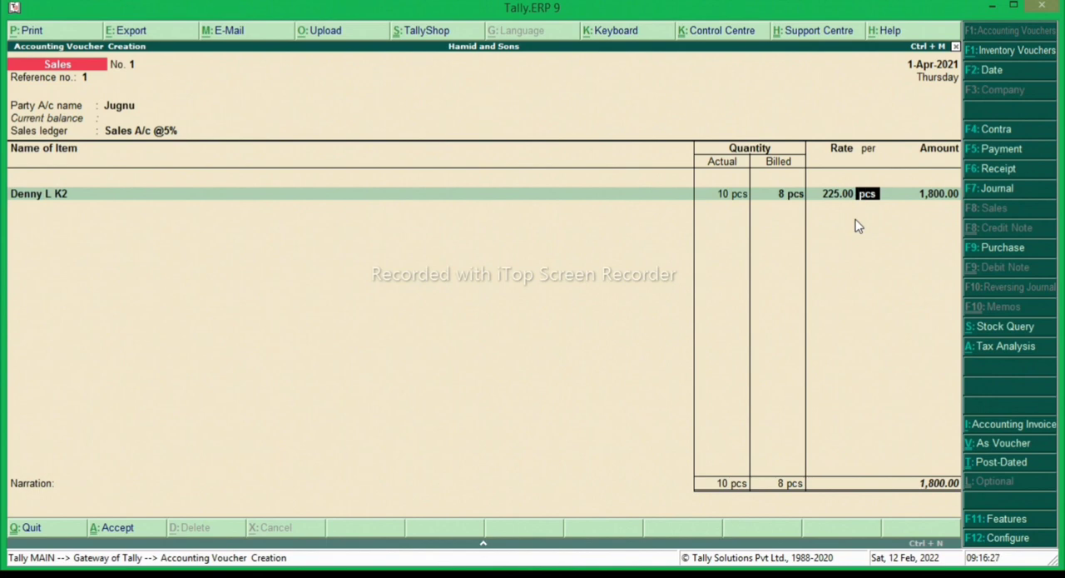
key("Return")
key("Return")
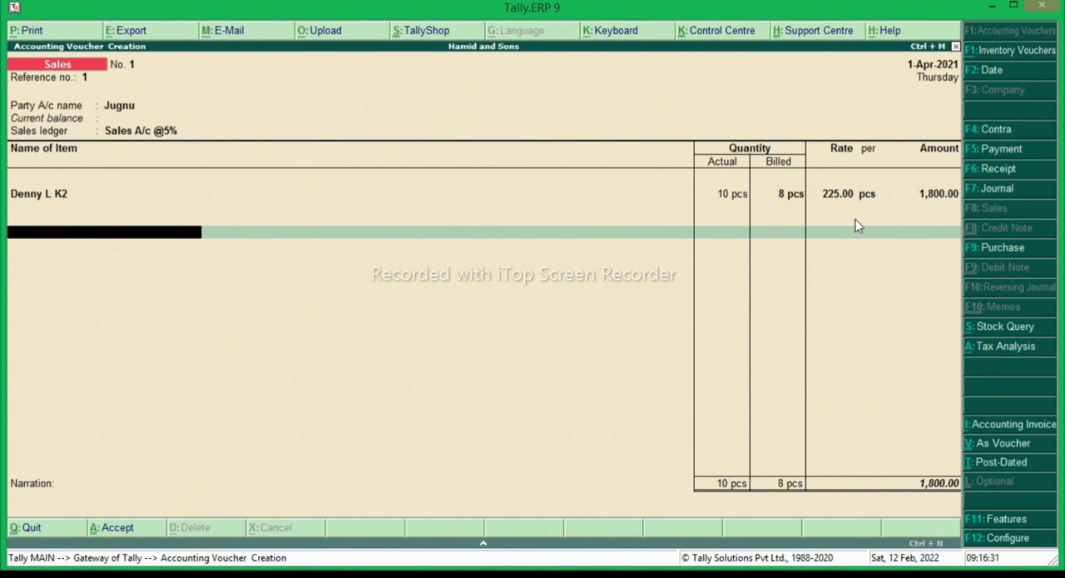
- Add the CGST and SGST ledgers with their calculated tax amounts to the sales voucher and finish the ledger list
key("Return")
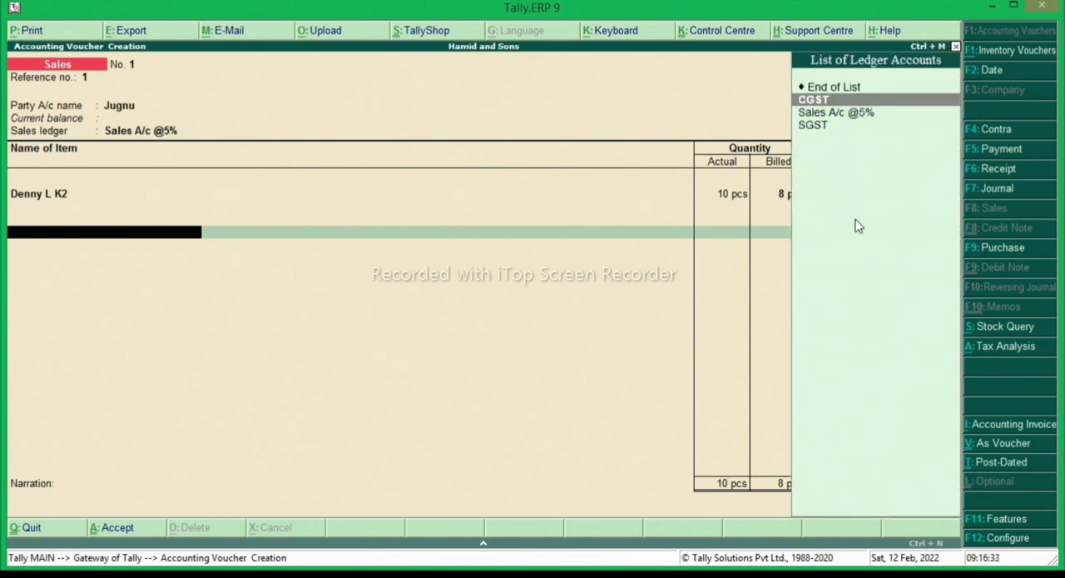
key("Return")
key("Return")
key("Down")
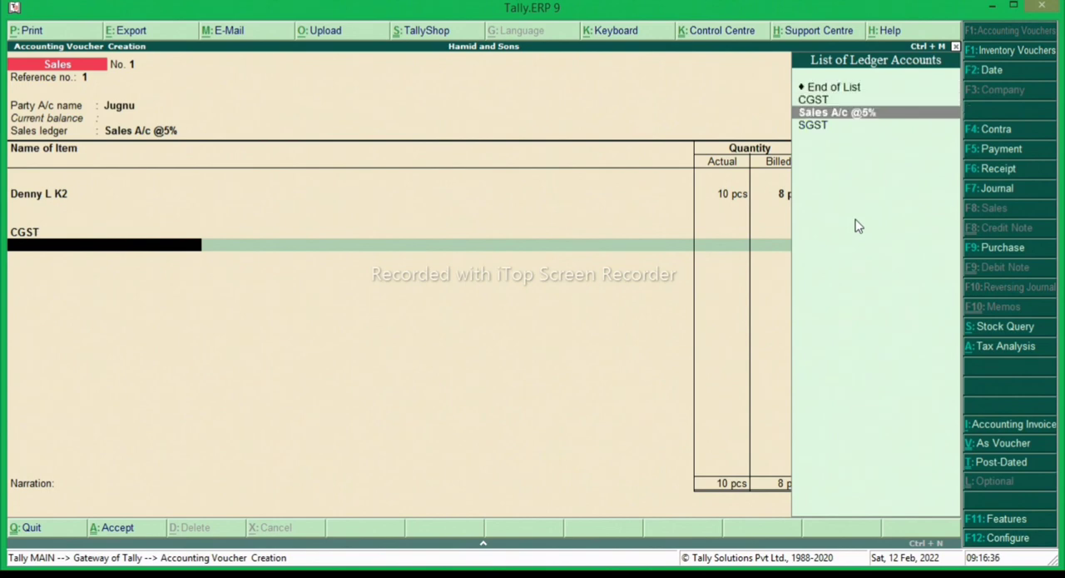
key("Down")
key("Return")
key("Return")
key("Return")
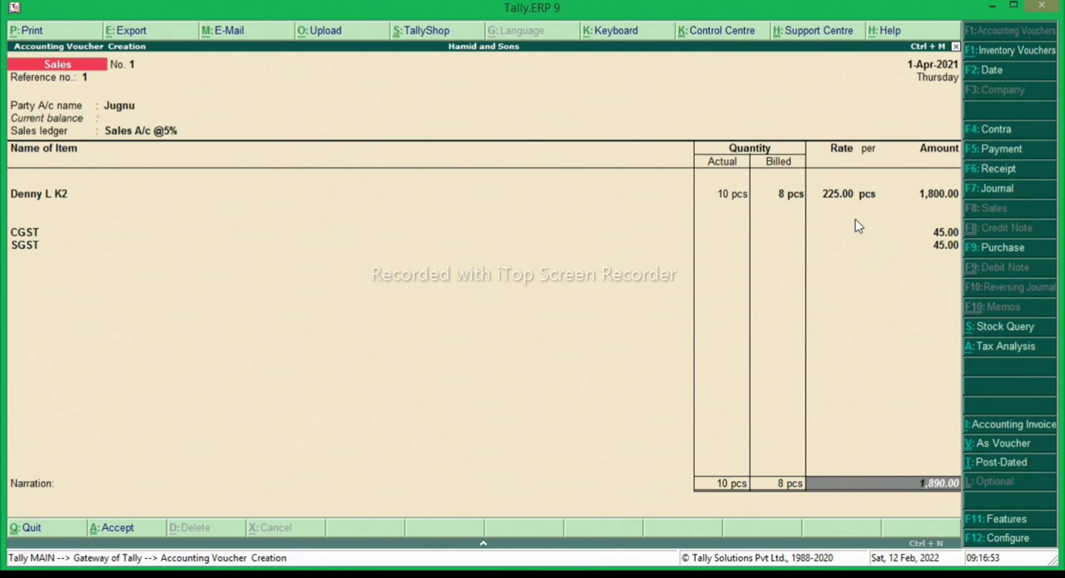
- Book the customer's bill as a New Ref, leave the narration empty and save the sales voucher
key("Return")
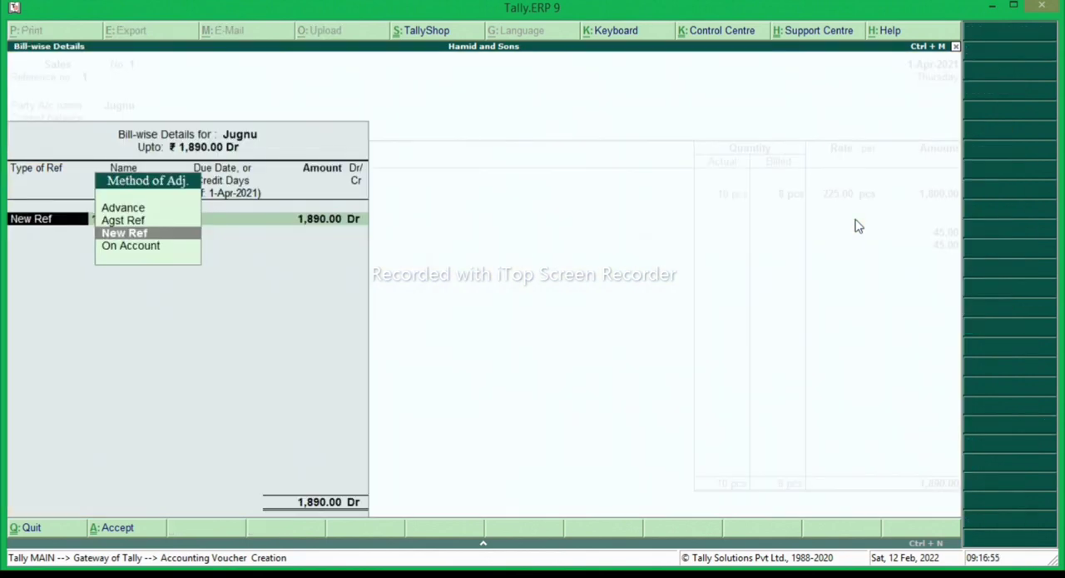
key("Return")
key("Return")
key("Return")
key("Return")
key("Return")
key("Return")
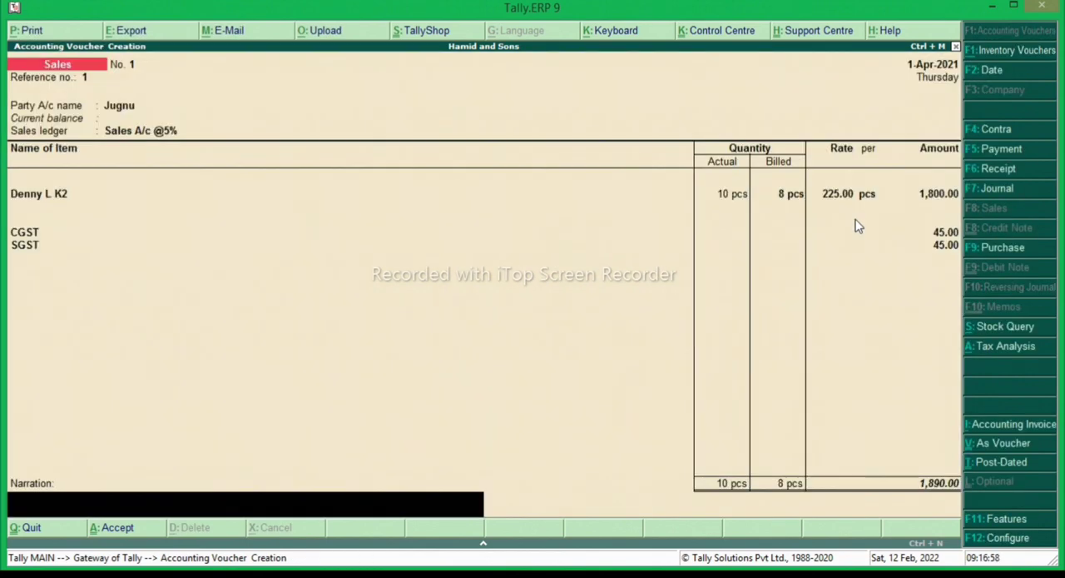
key("Return")
key("Return")
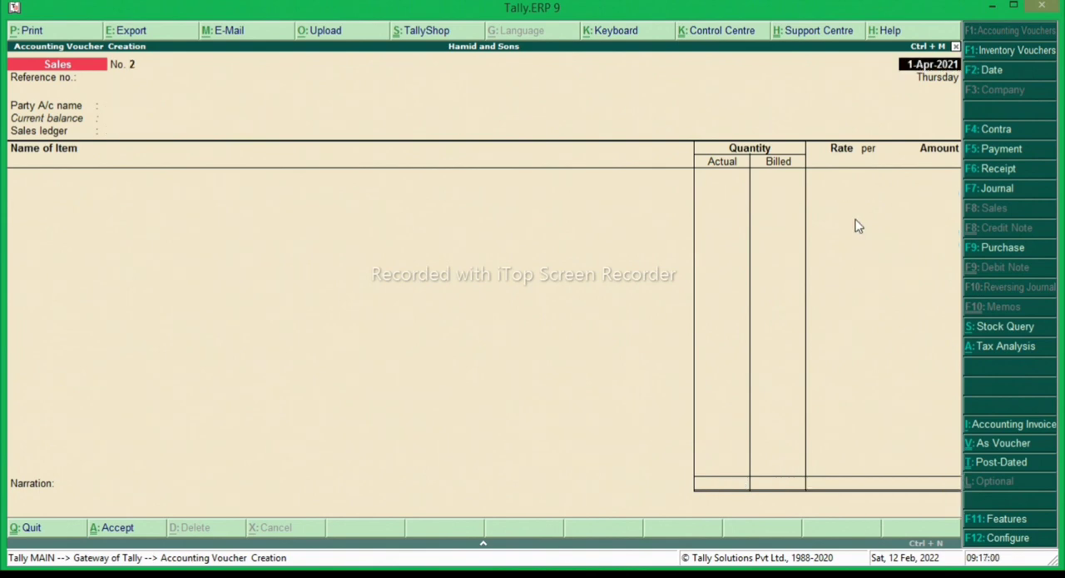